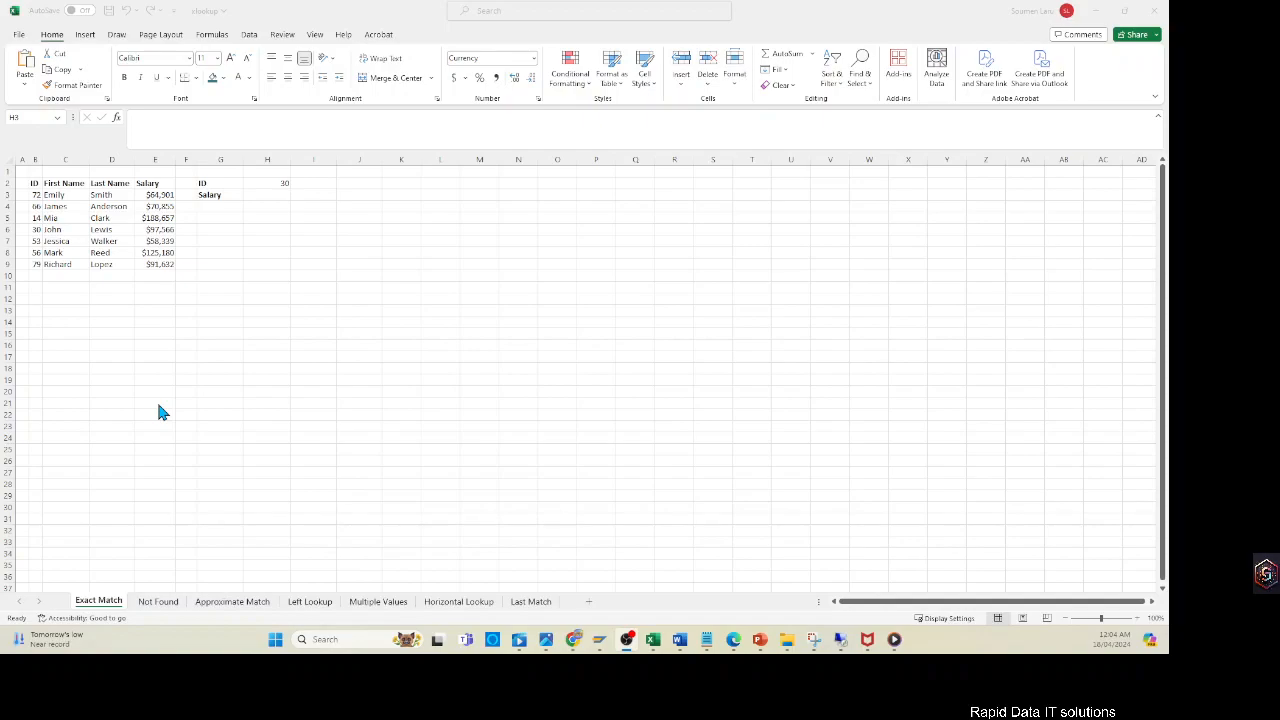
# Step: Start an XLOOKUP formula in the Salary result cell H3
pyautogui.click(267, 197)
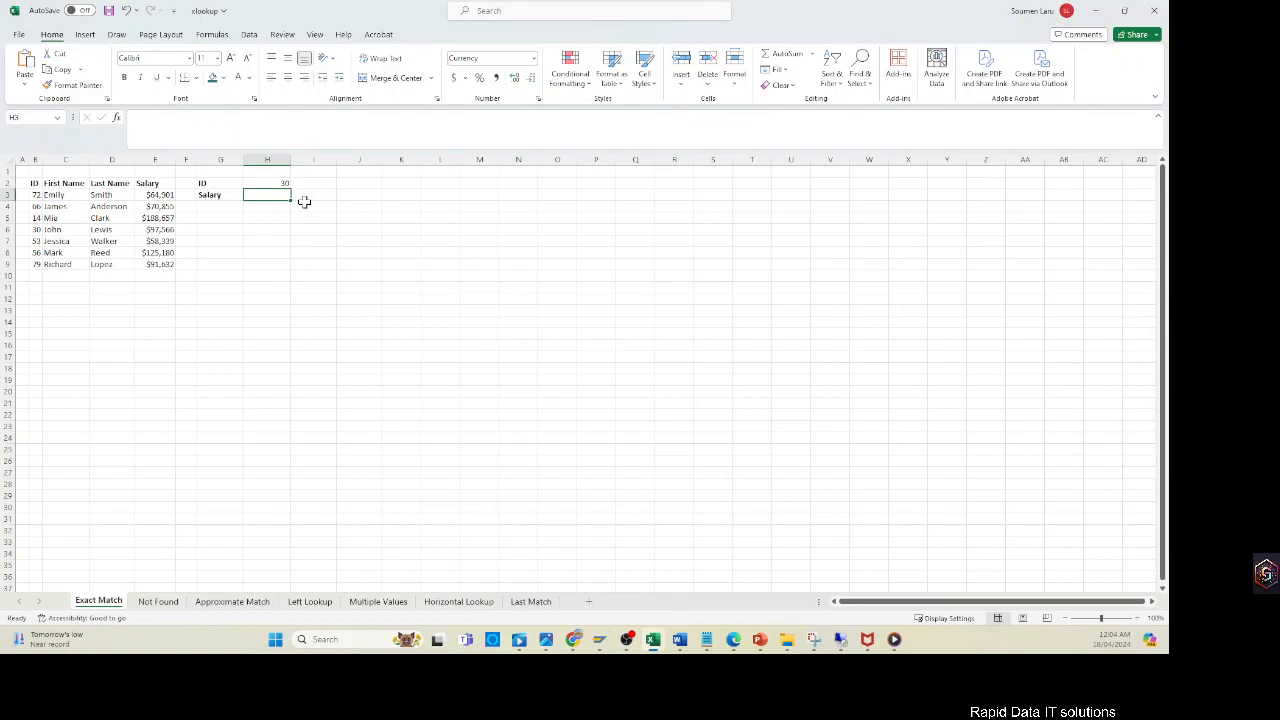
pyautogui.write('=xl')
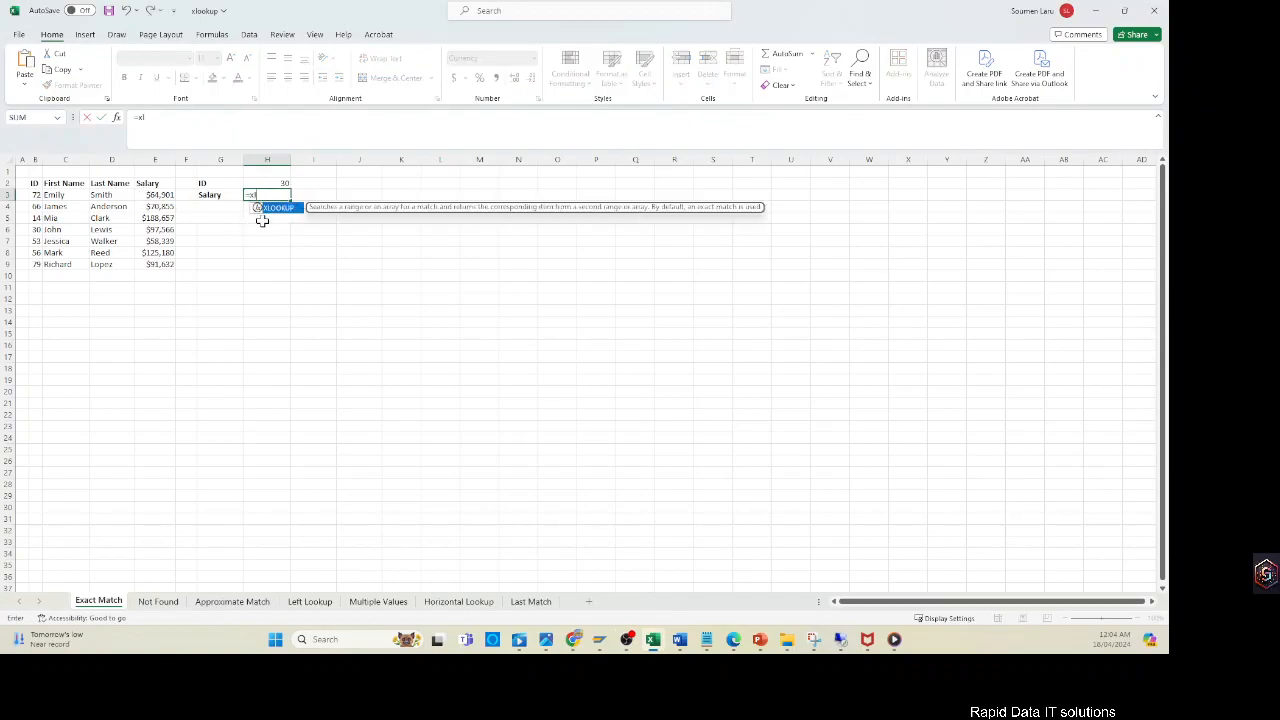
pyautogui.doubleClick(258, 210)
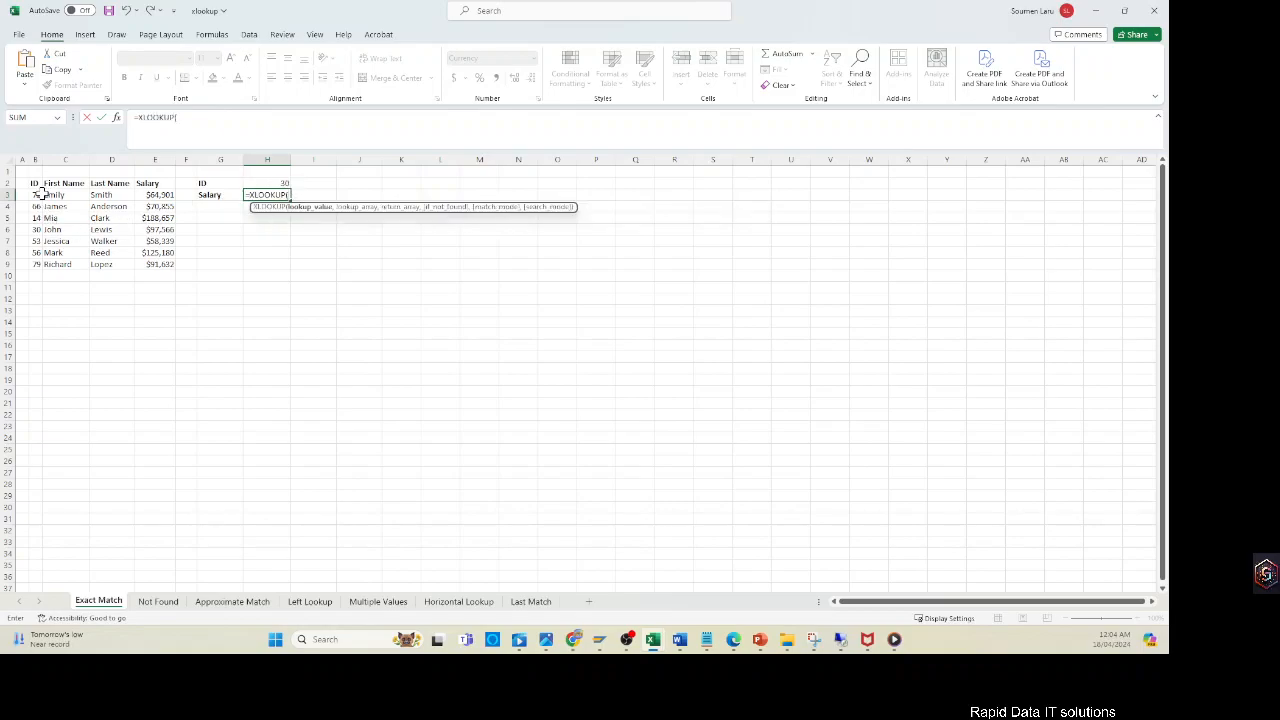
pyautogui.click(284, 182)
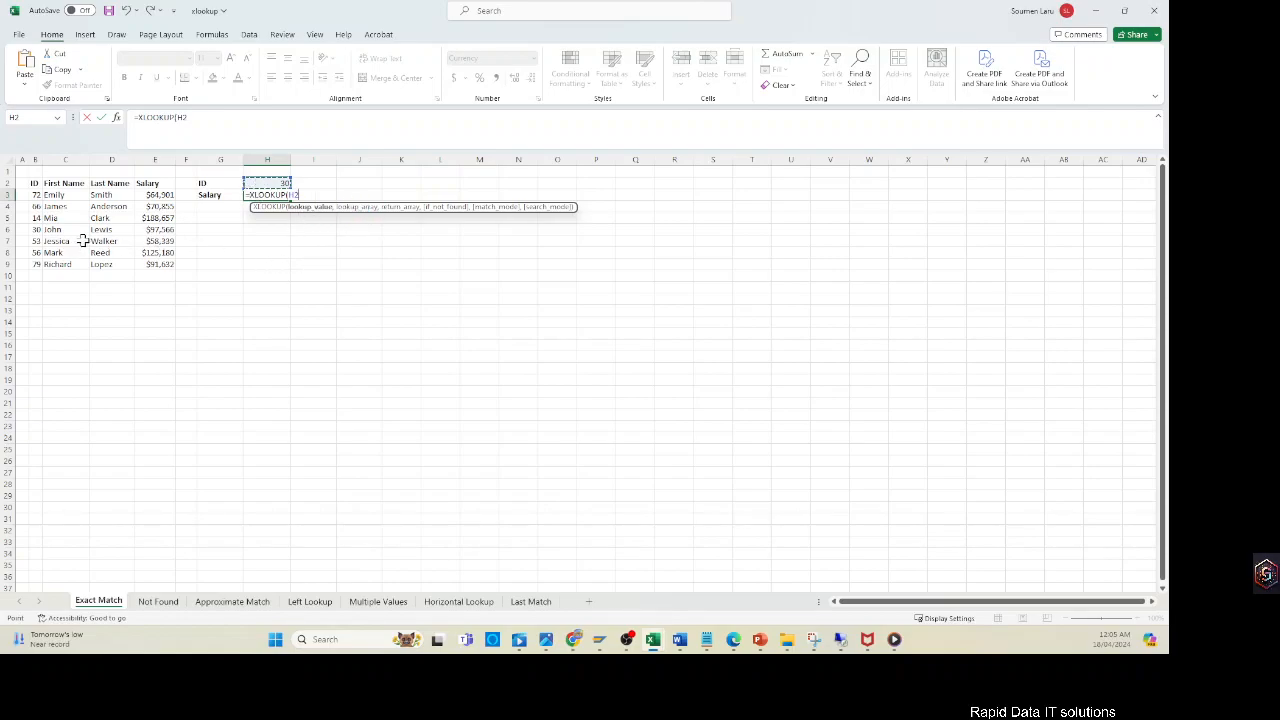
pyautogui.click(35, 158)
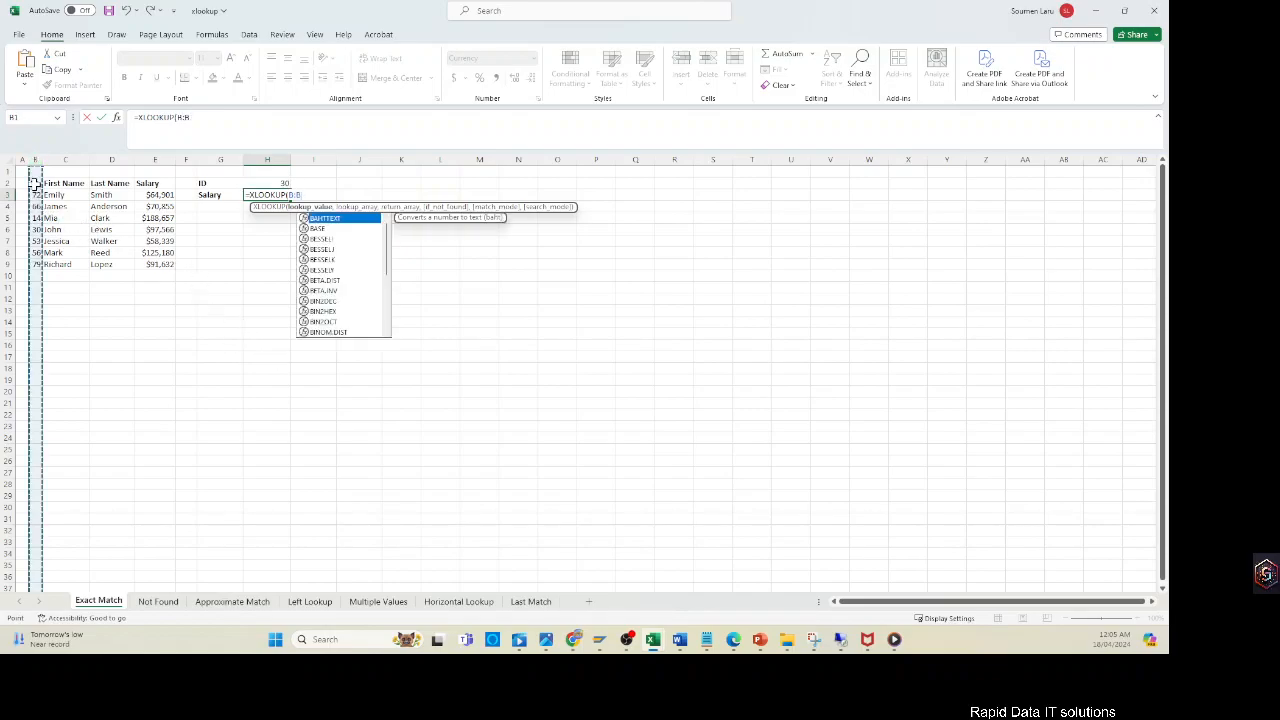
pyautogui.moveTo(35, 183); pyautogui.dragTo(35, 264)
pyautogui.write(',')
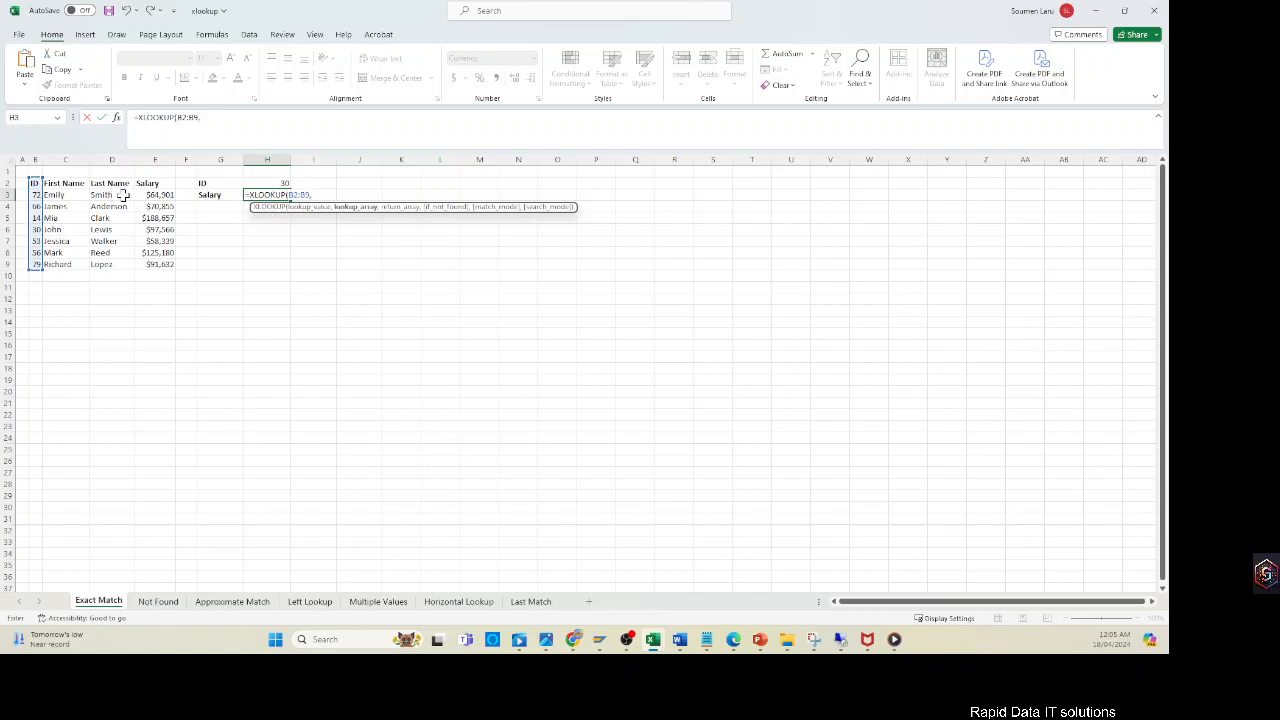
pyautogui.moveTo(152, 194); pyautogui.dragTo(148, 264)
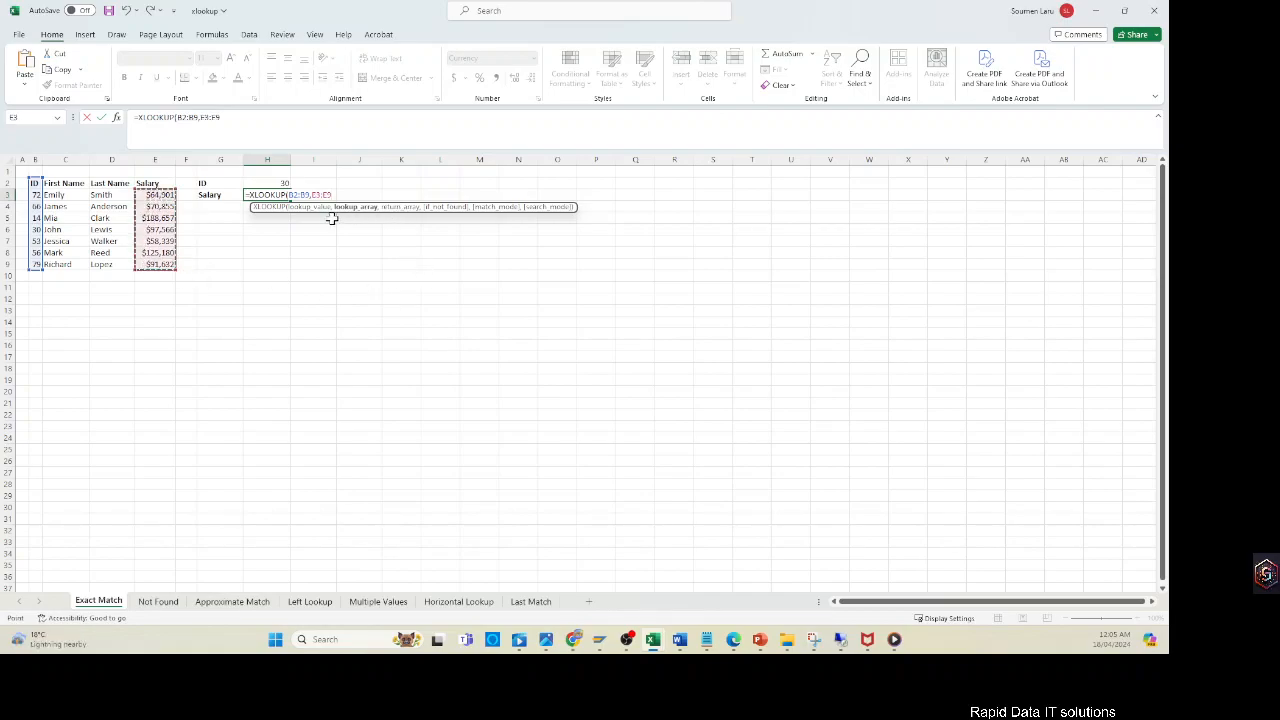
pyautogui.write(')')
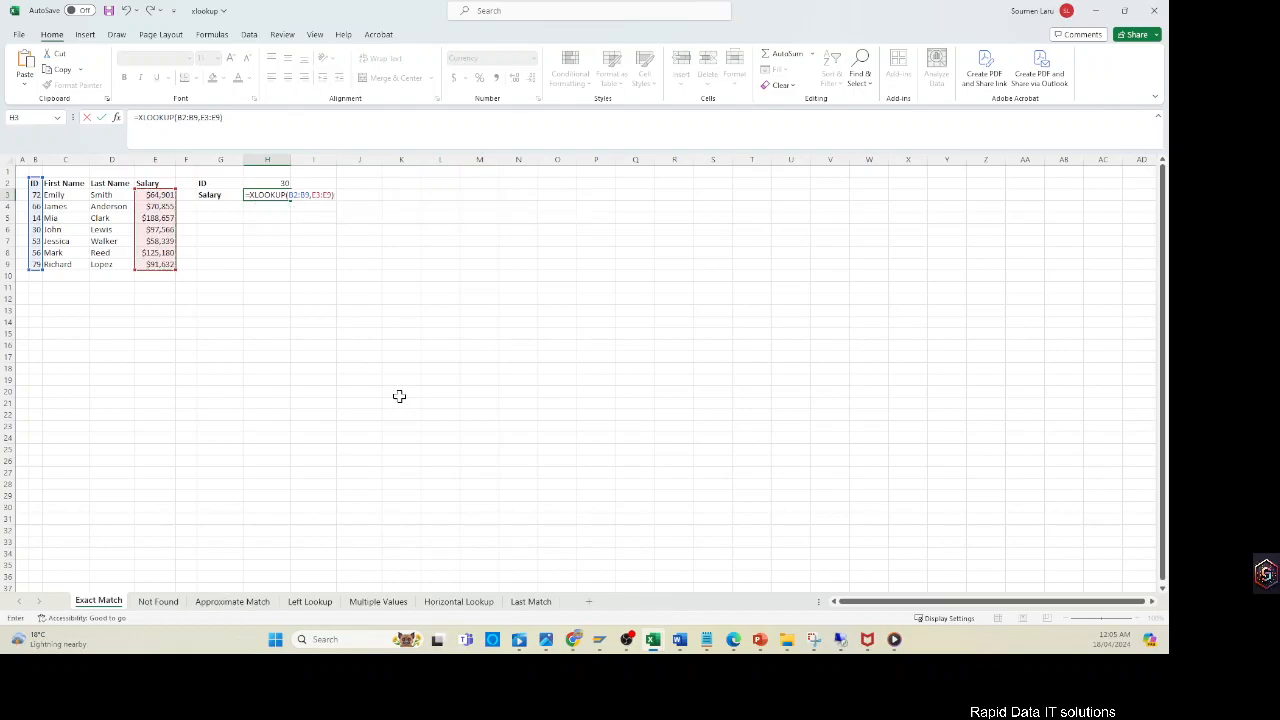
pyautogui.press('Return')
pyautogui.press('Return')
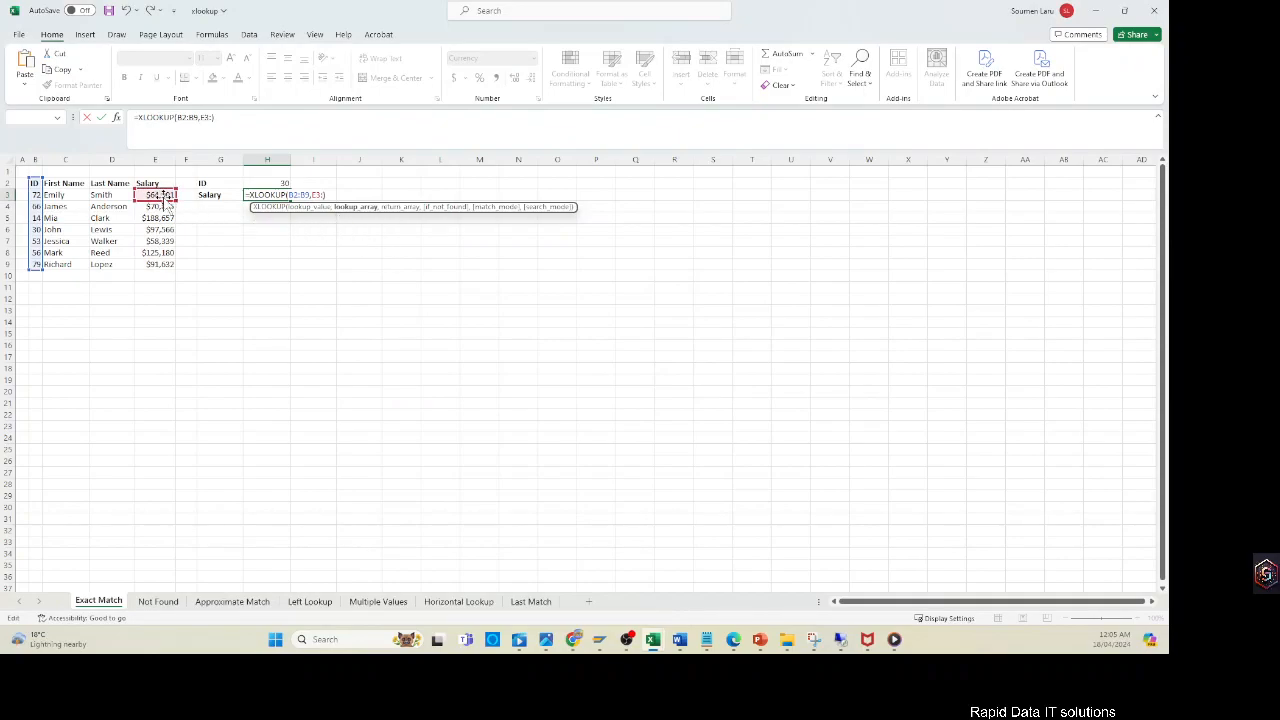
pyautogui.moveTo(165, 200); pyautogui.dragTo(159, 264)
pyautogui.moveTo(314, 193); pyautogui.dragTo(366, 194)
pyautogui.write('E')
pyautogui.press('BackSpace')
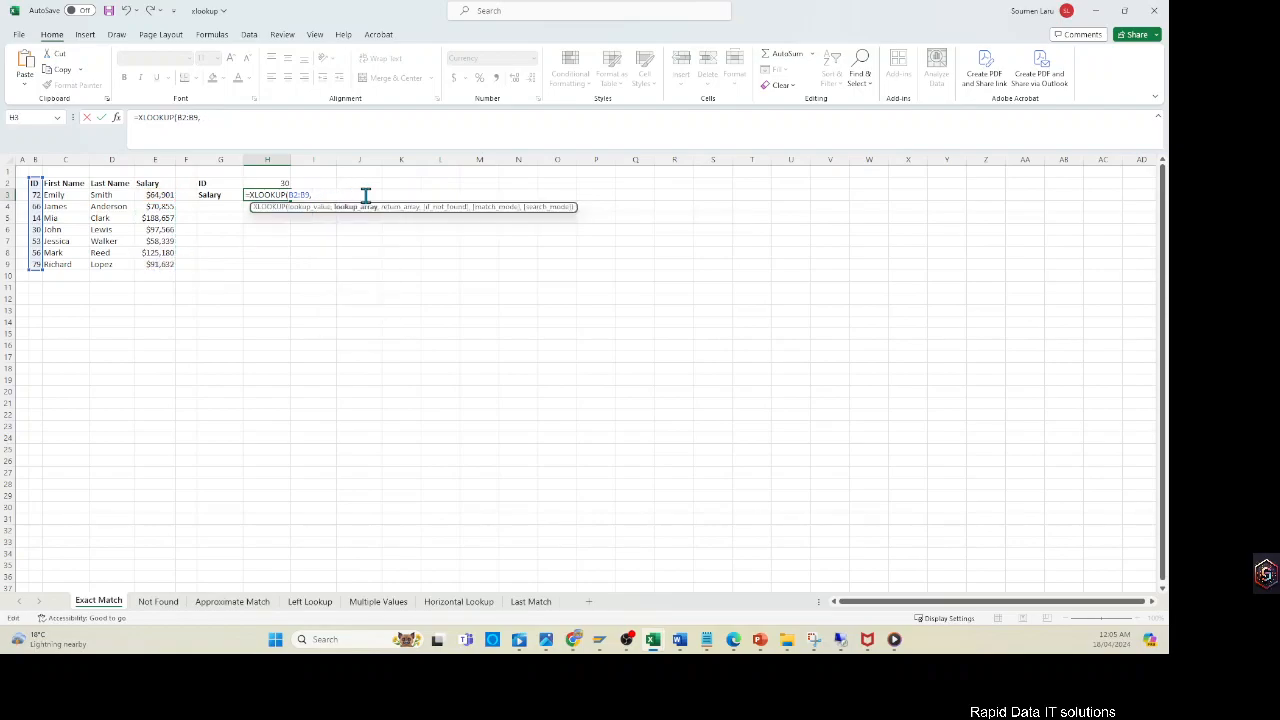
pyautogui.moveTo(298, 197); pyautogui.dragTo(383, 196)
pyautogui.press('BackSpace')
# Step: Complete the XLOOKUP in H3 with lookup value H2, lookup array B3:B9 and return array E3:E9
pyautogui.click(276, 183)
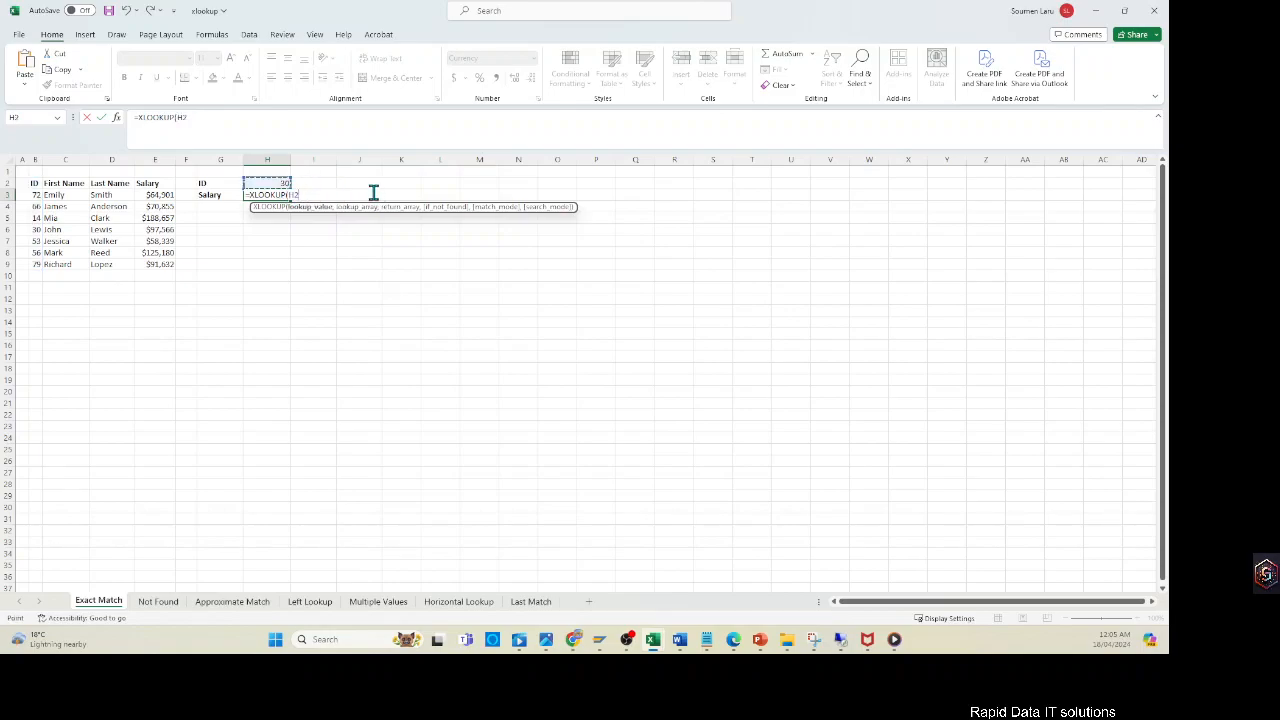
pyautogui.write(',')
pyautogui.moveTo(36, 194); pyautogui.dragTo(35, 264)
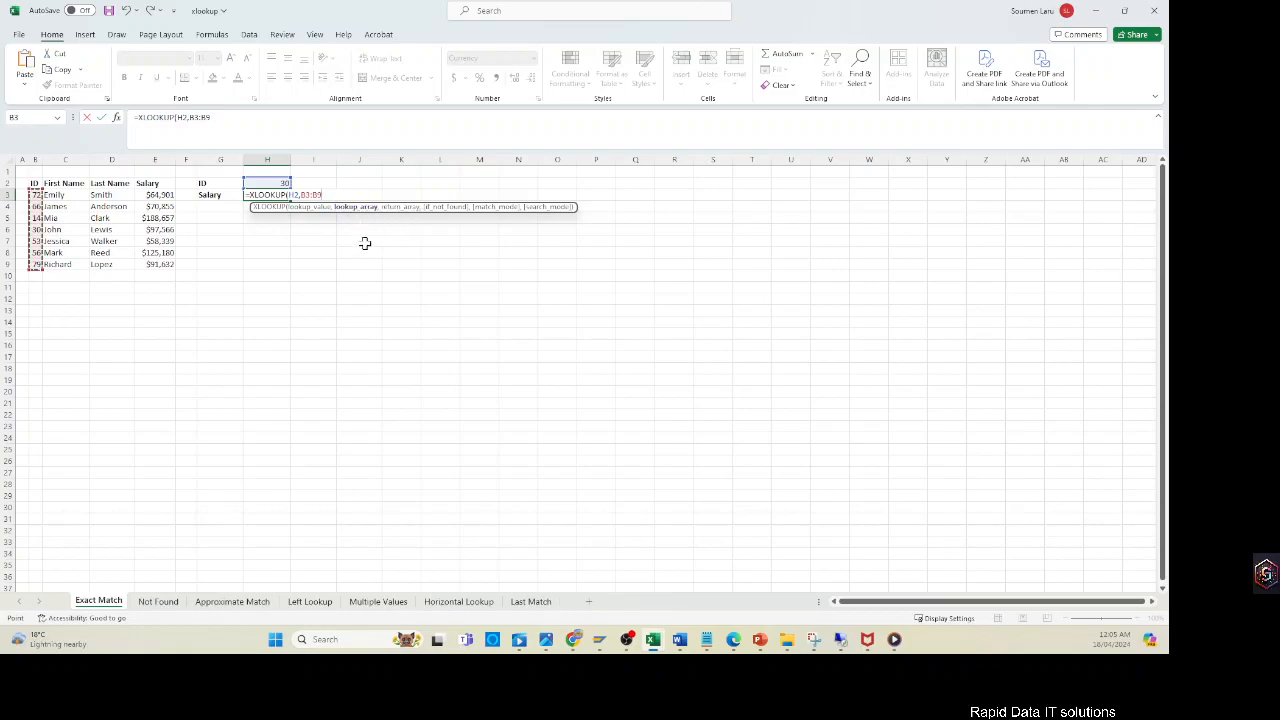
pyautogui.write(',')
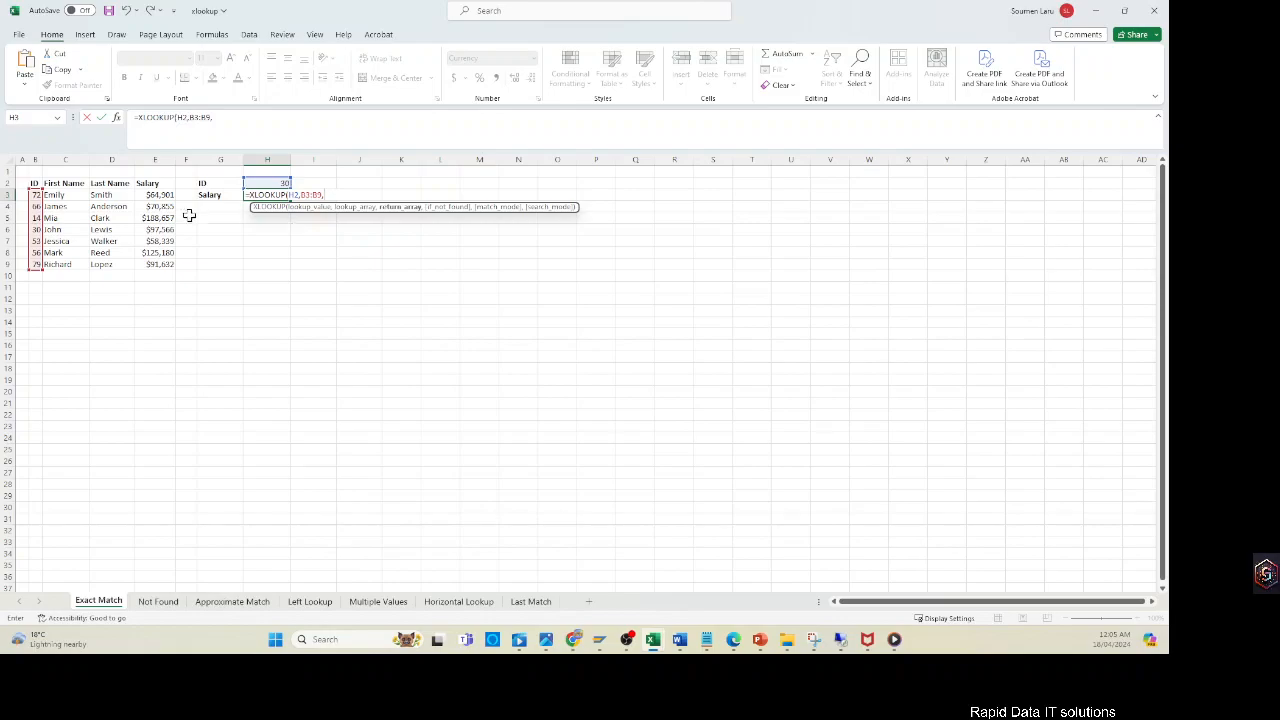
pyautogui.click(164, 200)
pyautogui.moveTo(164, 203); pyautogui.dragTo(157, 265)
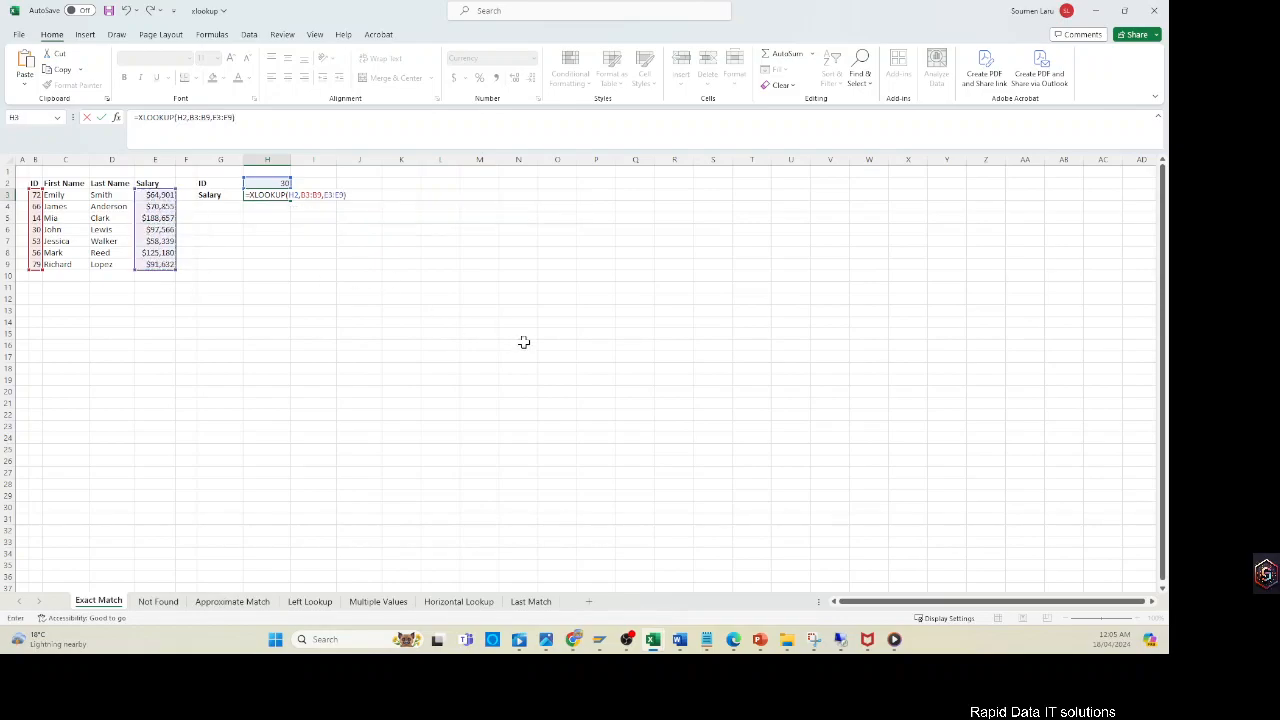
pyautogui.press('Return')
# Step: Test the lookup by setting the ID in H2 to 56 and compare the result with the salary in E8
pyautogui.click(279, 197)
pyautogui.click(285, 181)
pyautogui.write('56')
pyautogui.press('Return')
pyautogui.click(152, 255)
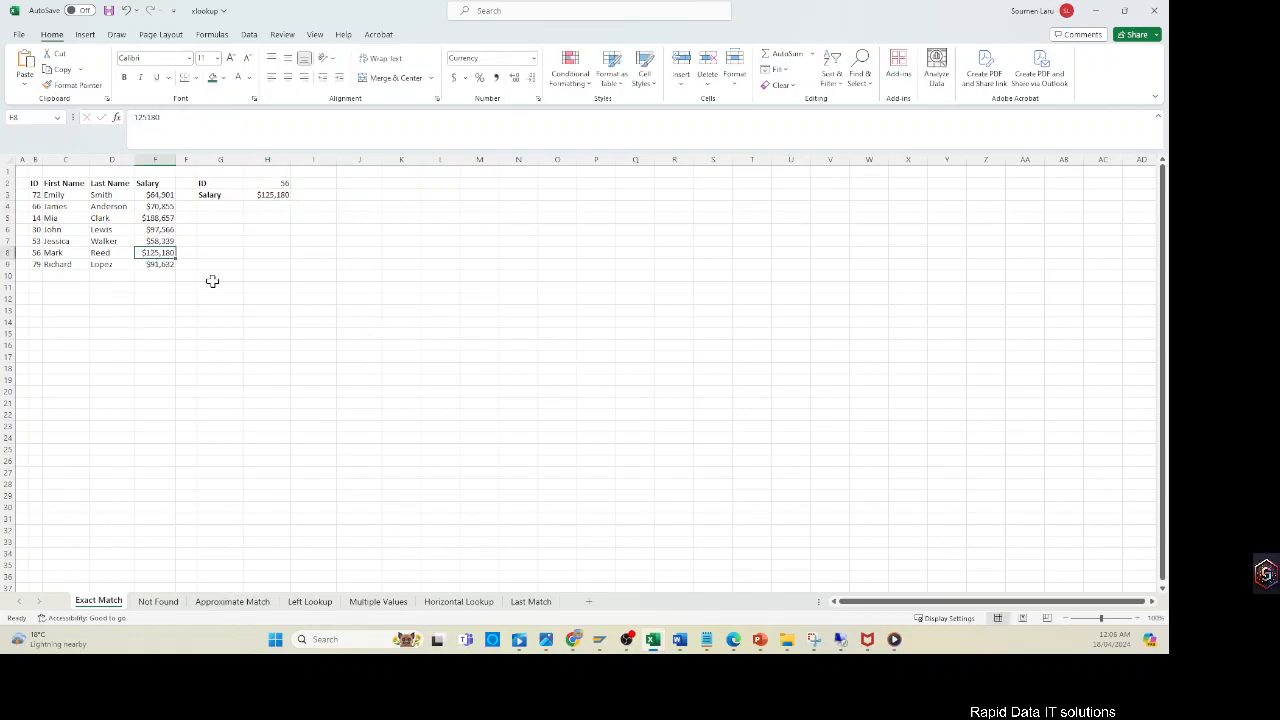
# Step: Inspect the ID column B and the Salary column E used as lookup and return columns
pyautogui.click(34, 159)
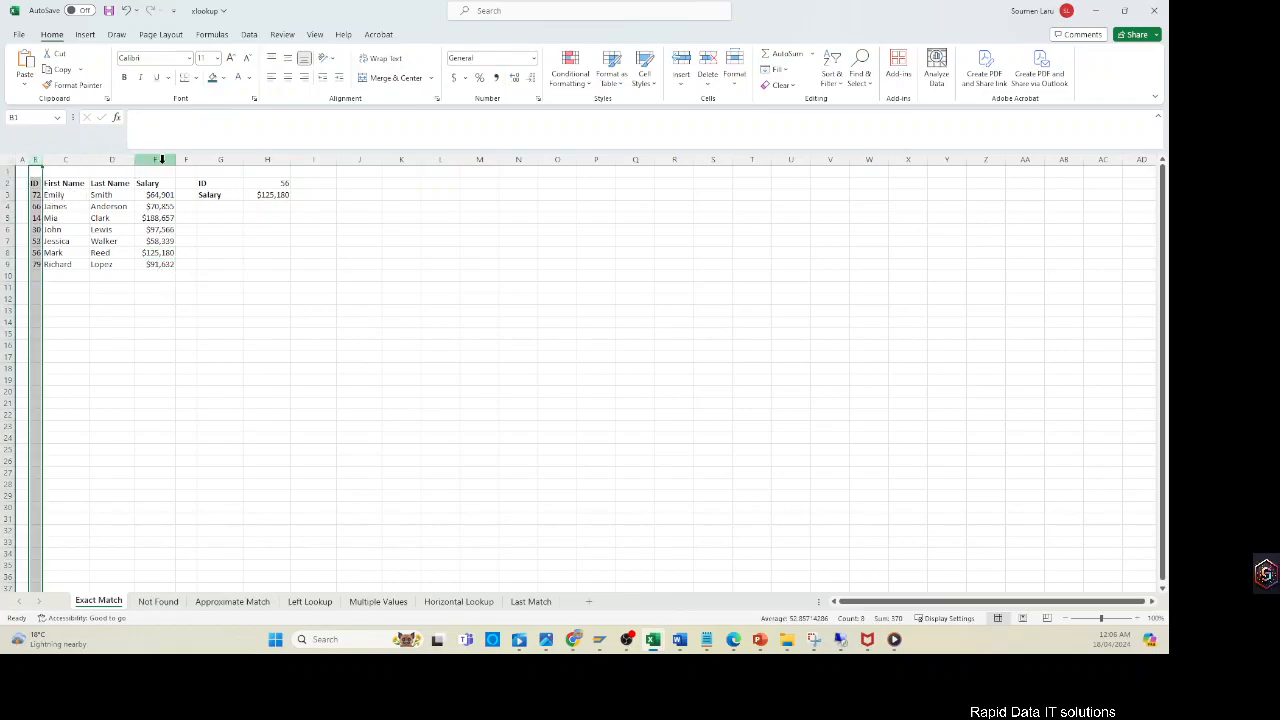
pyautogui.click(155, 159)
pyautogui.click(34, 160)
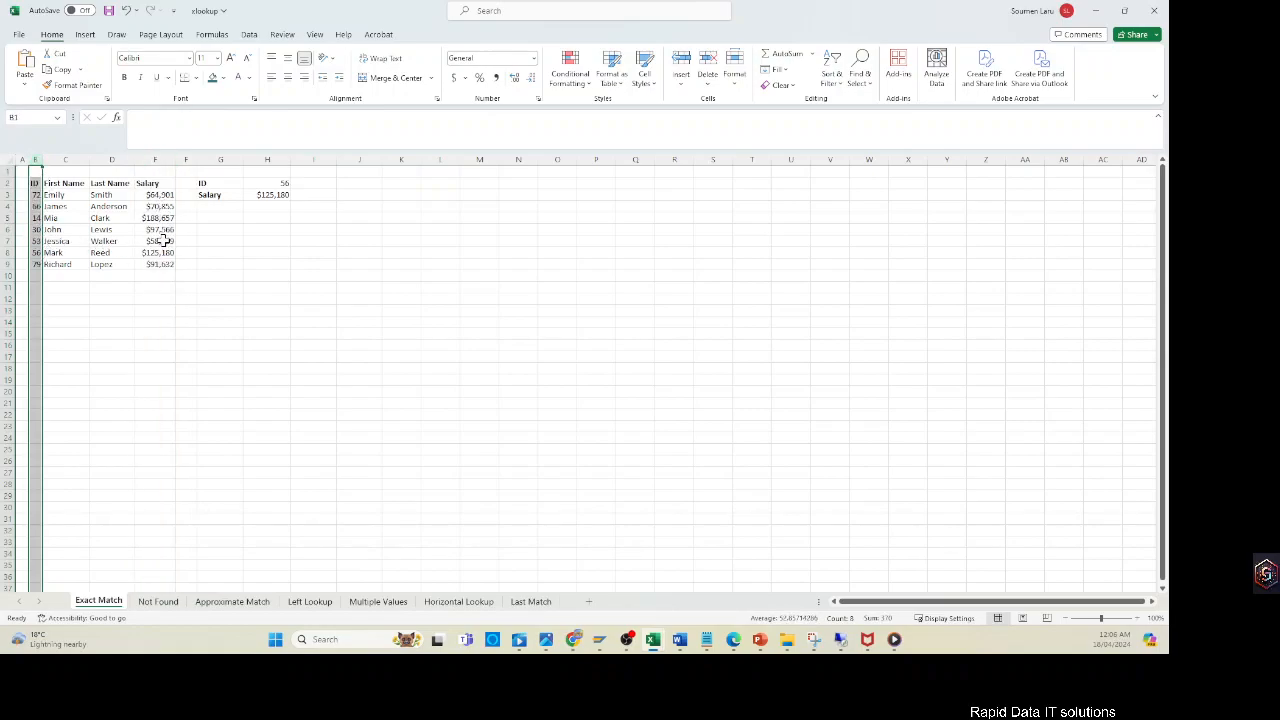
# Step: Add "Not found" as the if_not_found argument of the XLOOKUP formula in H3
pyautogui.click(272, 195)
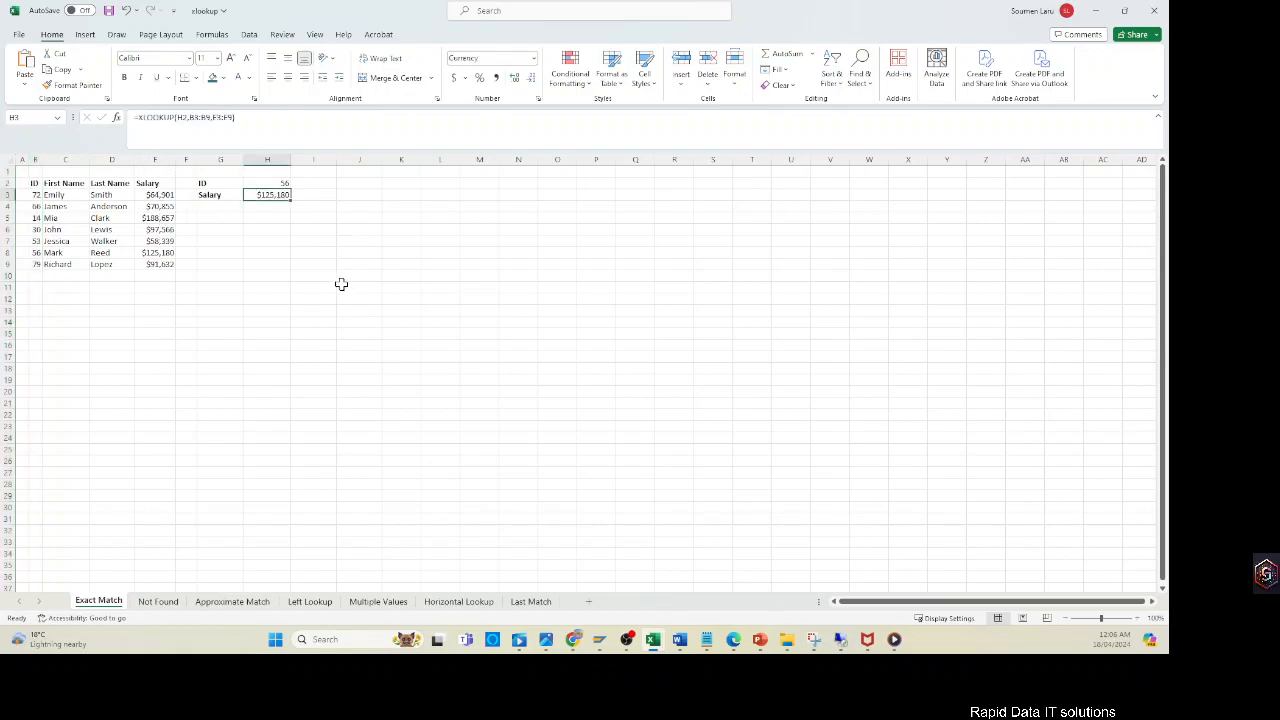
pyautogui.click(234, 117)
pyautogui.write(',')
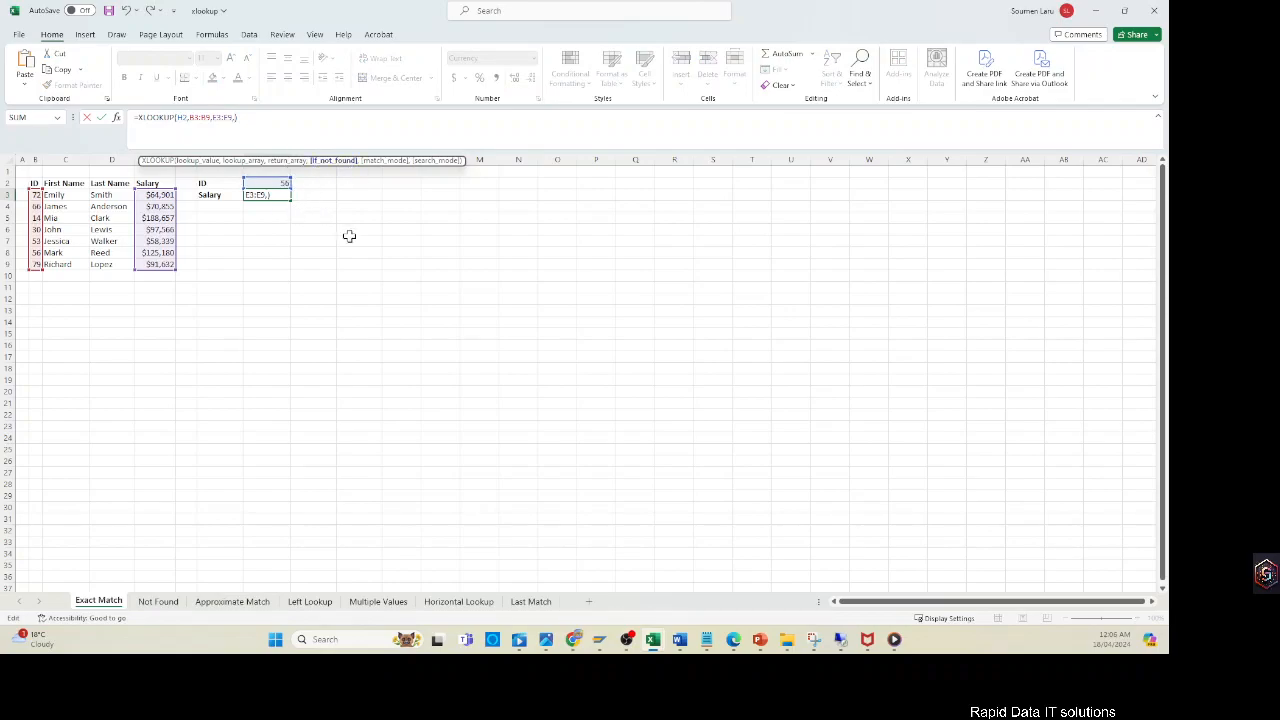
pyautogui.write('"Not found")')
pyautogui.press('Return')
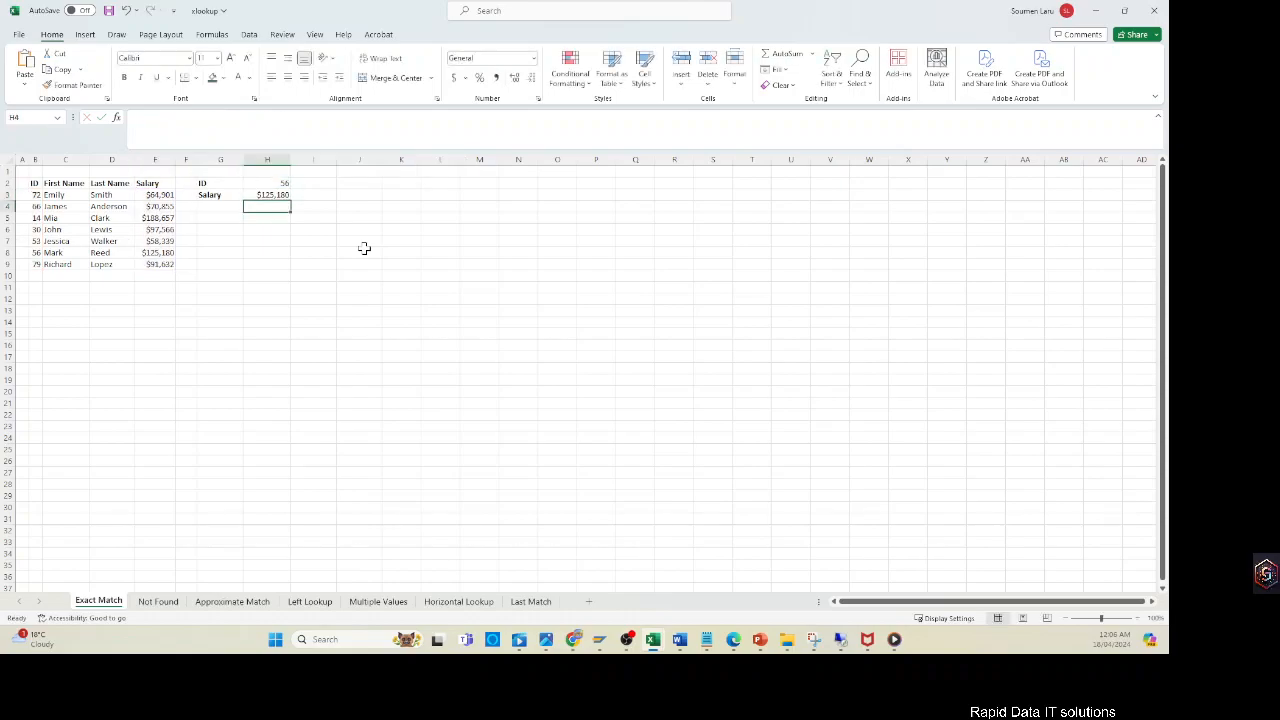
# Step: Set the lookup ID in H2 to 80 to test an ID missing from the table
pyautogui.click(285, 196)
pyautogui.click(285, 182)
pyautogui.write('80')
pyautogui.press('Return')
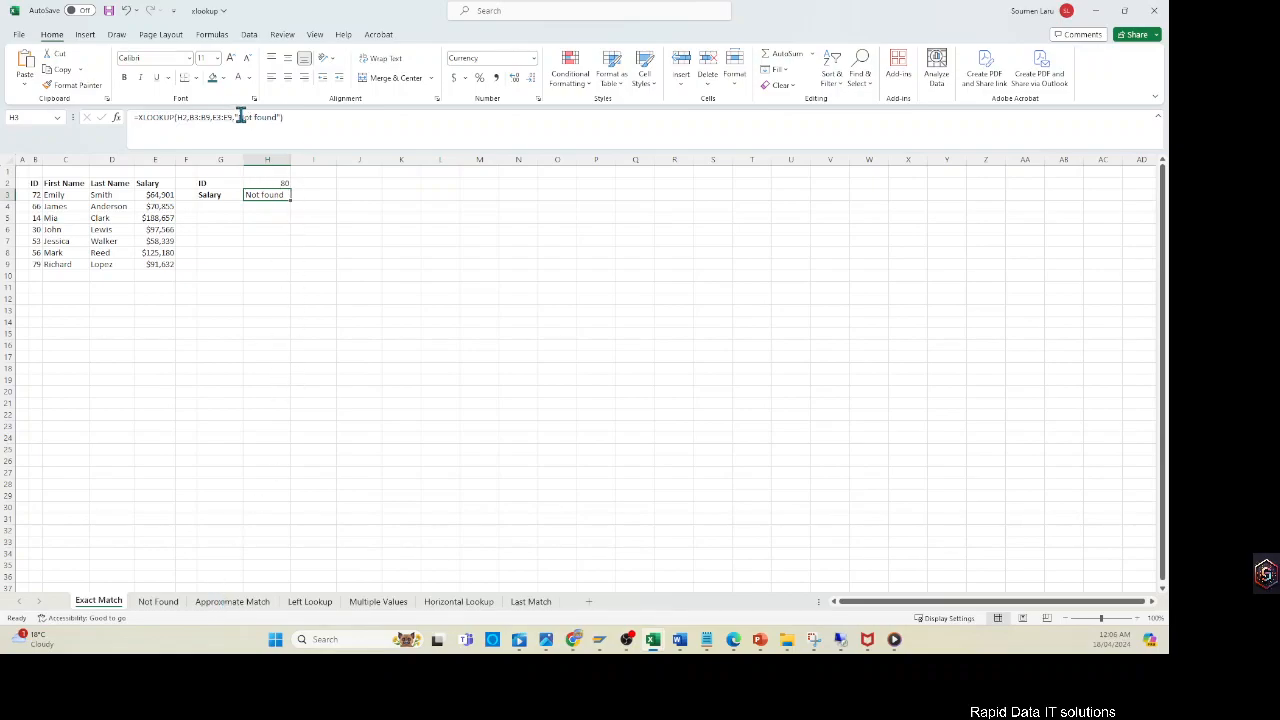
# Step: Replace the "Not found" argument in H3 with an empty one and set match mode to -1, exact match or next smaller item
pyautogui.click(305, 119)
pyautogui.doubleClick(305, 120)
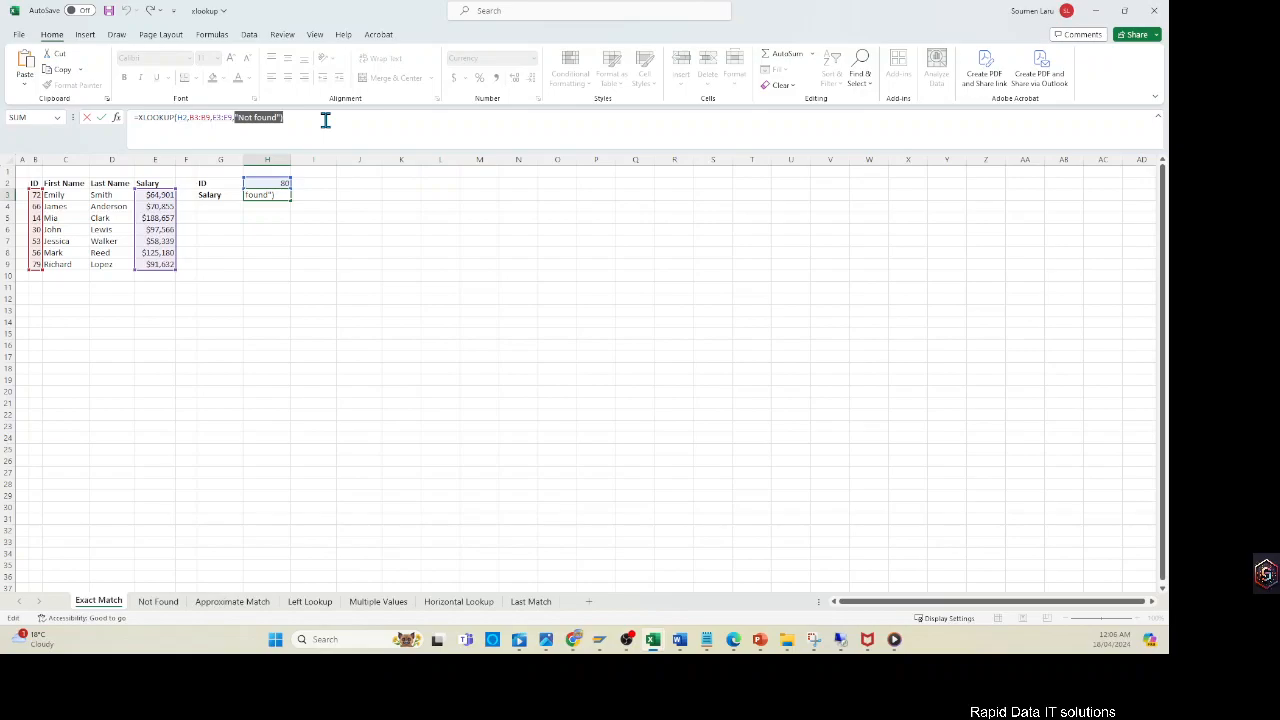
pyautogui.press('BackSpace')
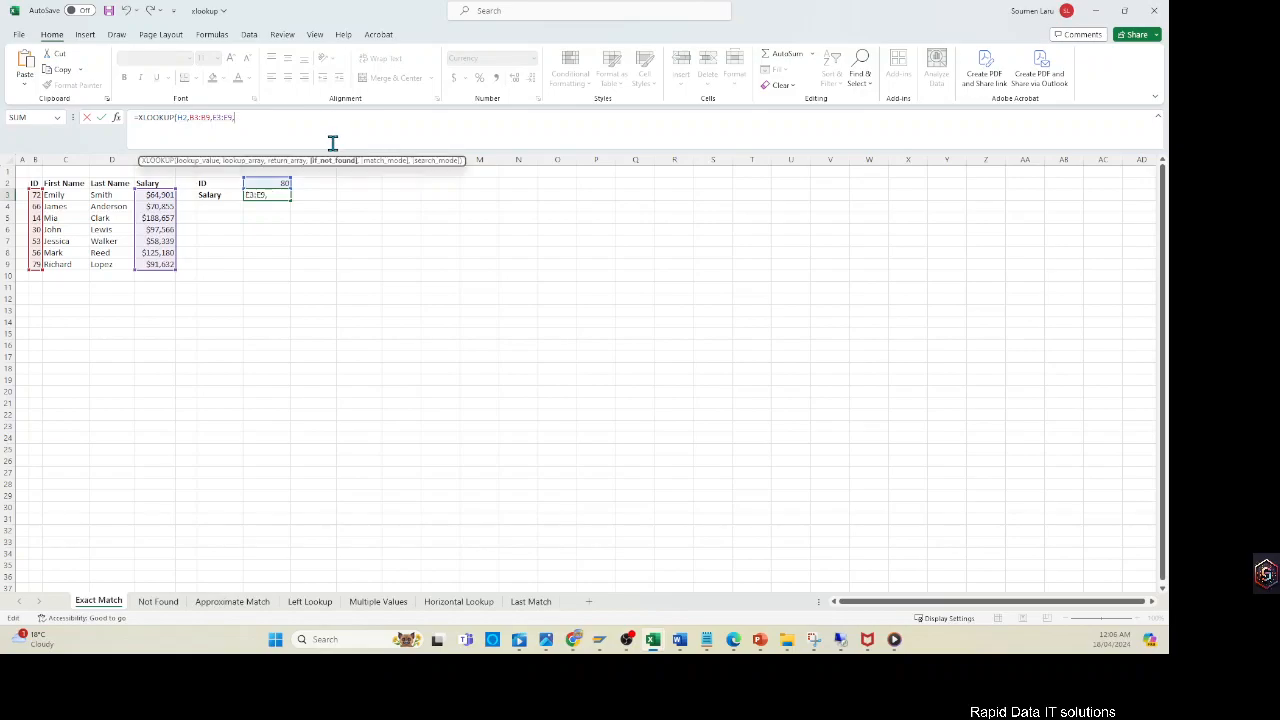
pyautogui.write(',')
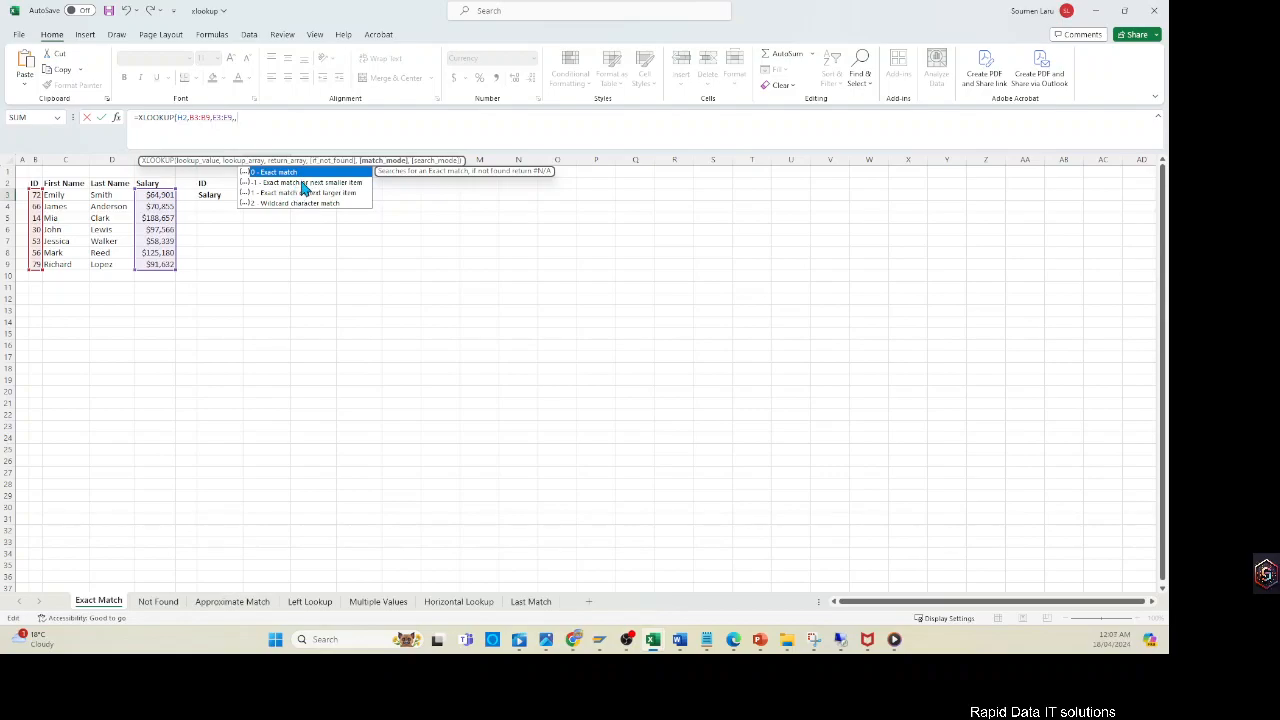
pyautogui.doubleClick(298, 182)
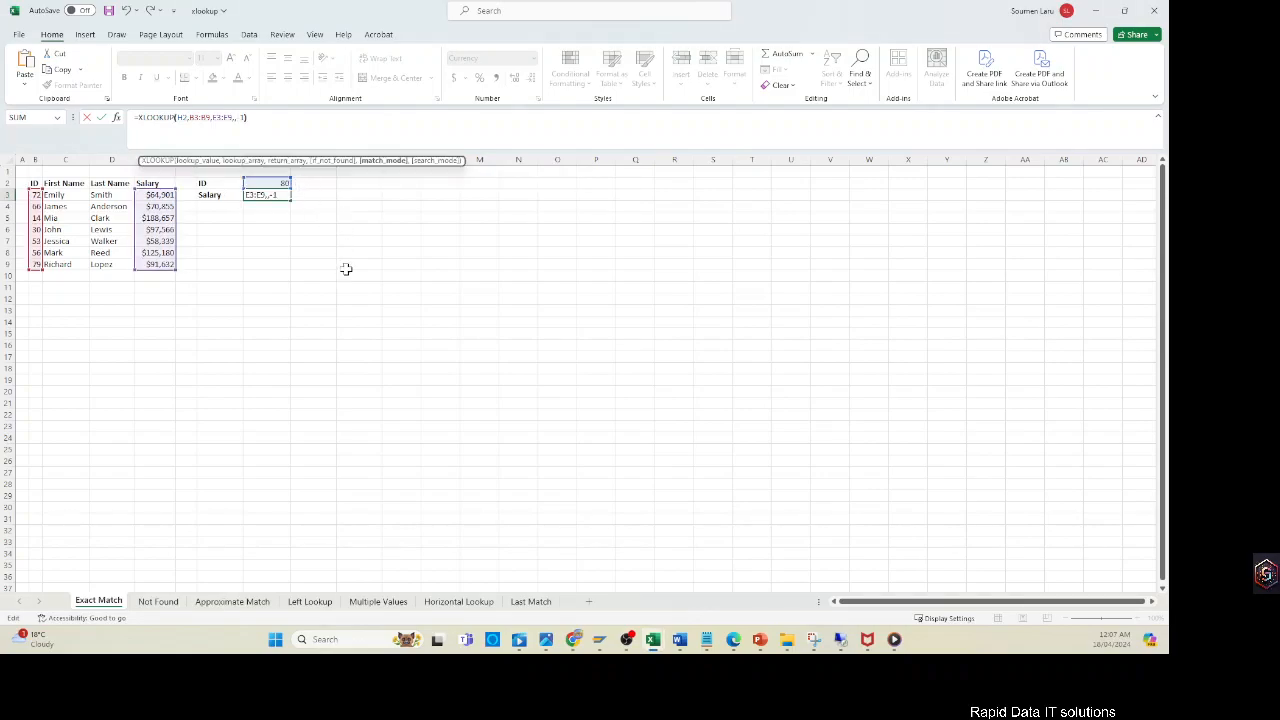
pyautogui.write(')')
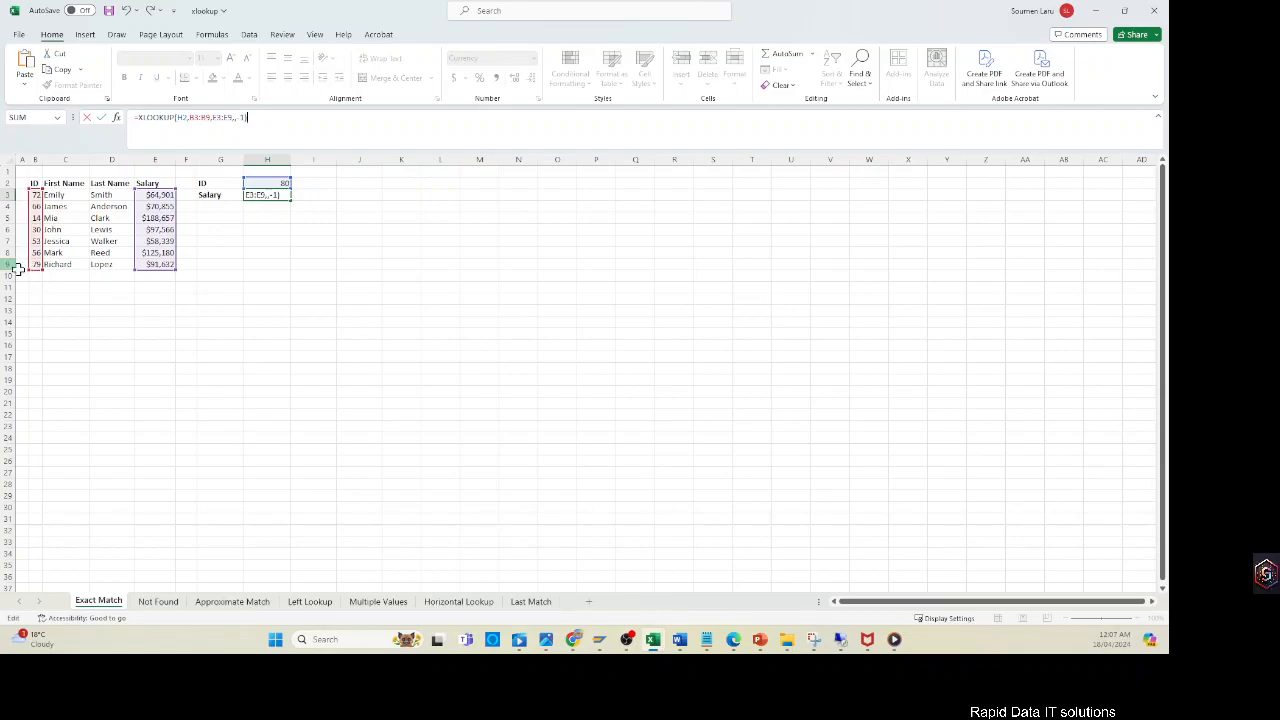
pyautogui.press('Return')
# Step: Set the lookup ID in H2 to 31 and compare the returned salary with cell E6
pyautogui.click(280, 182)
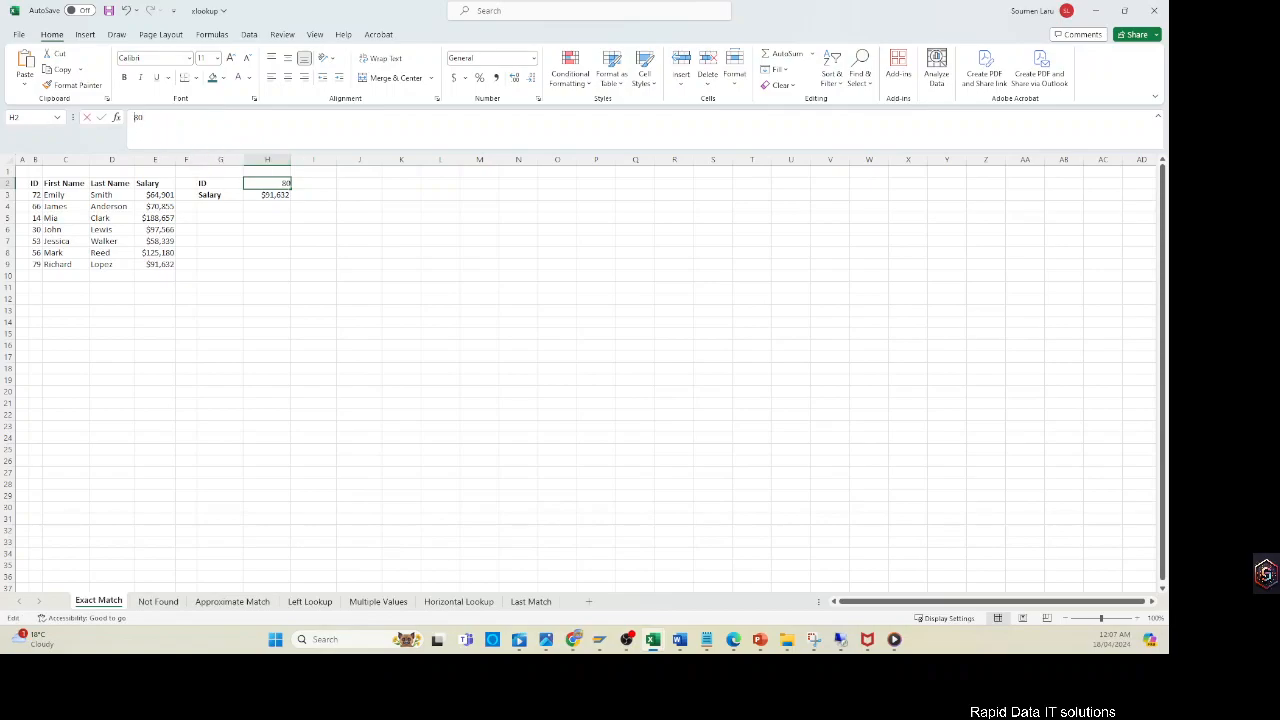
pyautogui.hotkey('shift', 'Right')
pyautogui.hotkey('shift', 'Right')
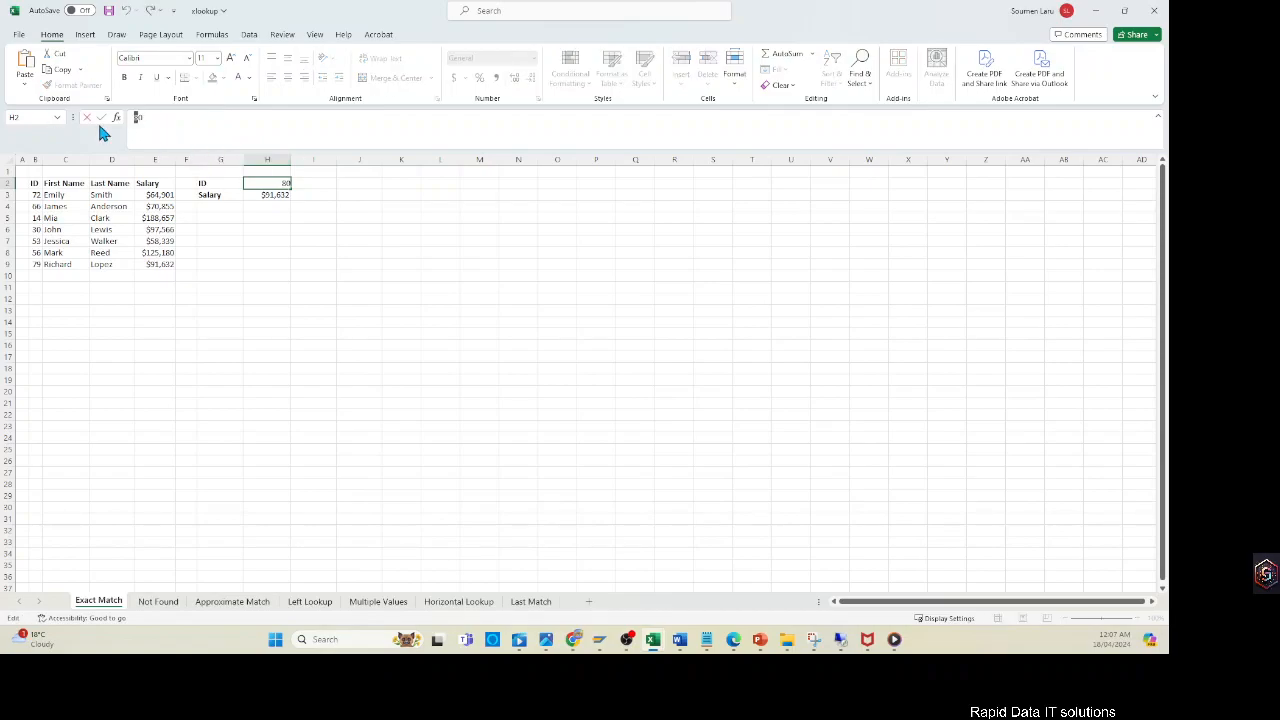
pyautogui.write('31')
pyautogui.hotkey('shift', 'Return')
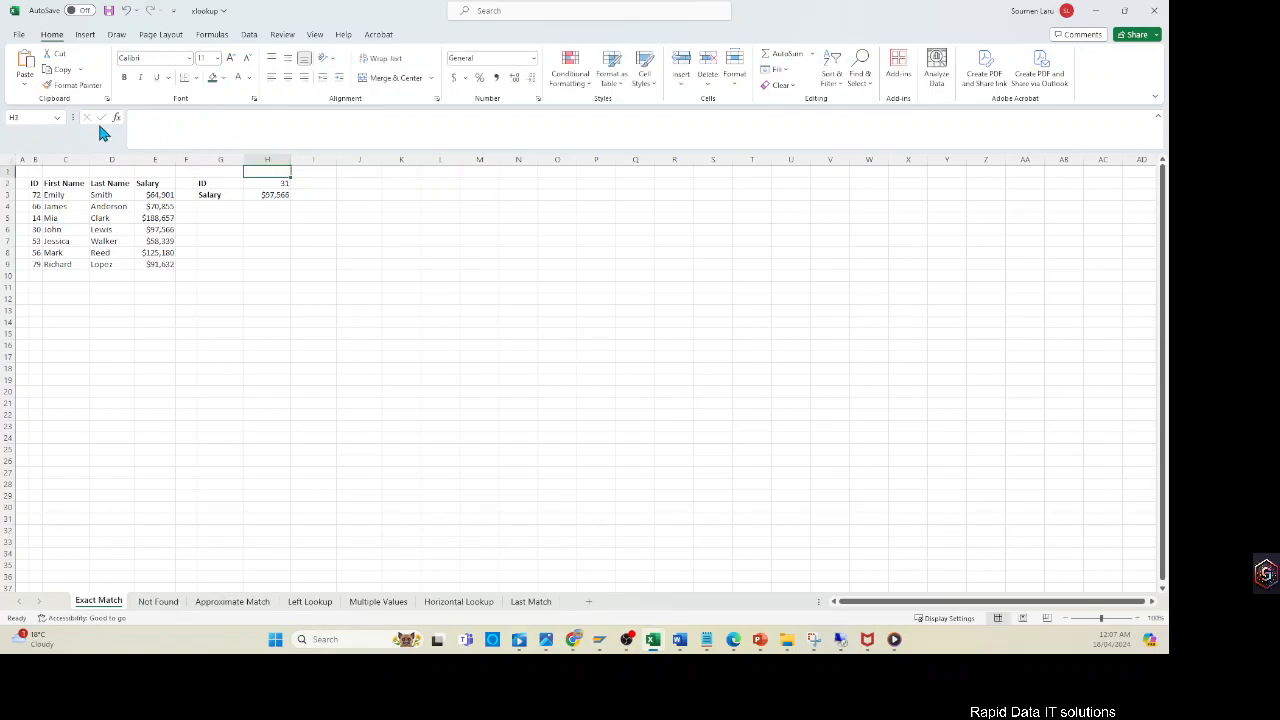
pyautogui.click(282, 182)
pyautogui.click(161, 230)
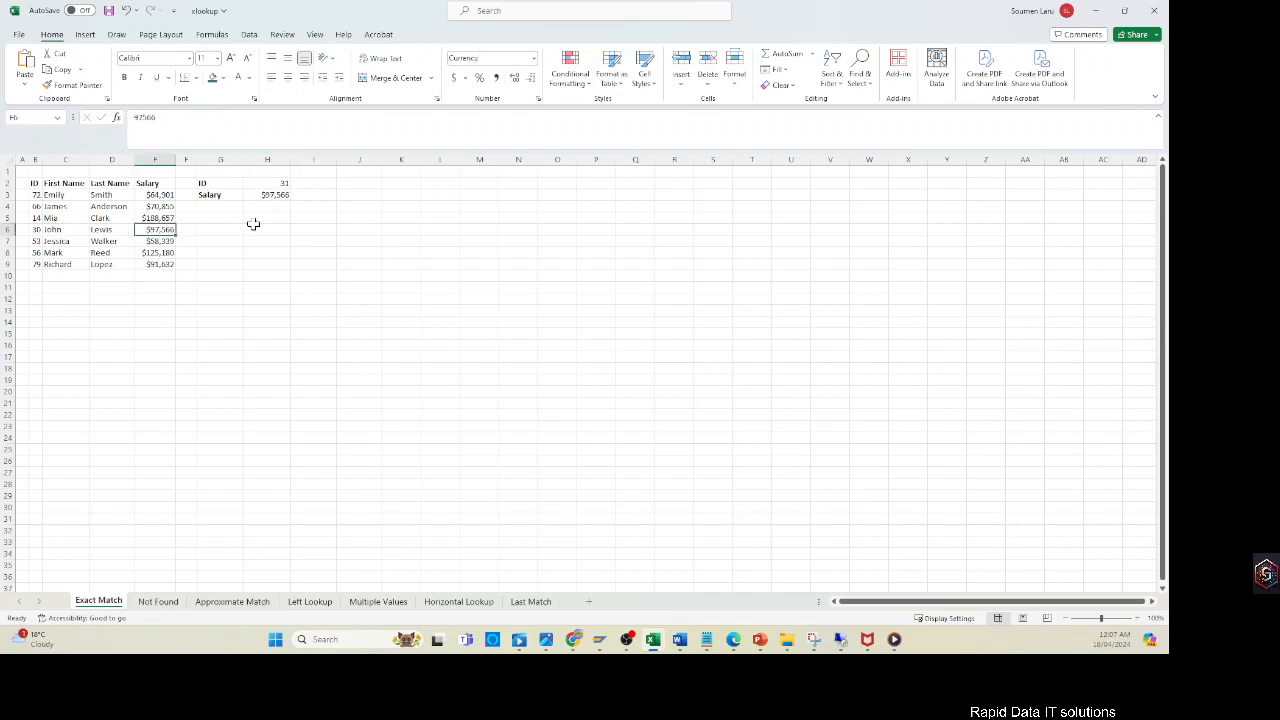
# Step: Change the match mode of the XLOOKUP in H3 to 1, exact match or next larger item, and review the result
pyautogui.click(282, 195)
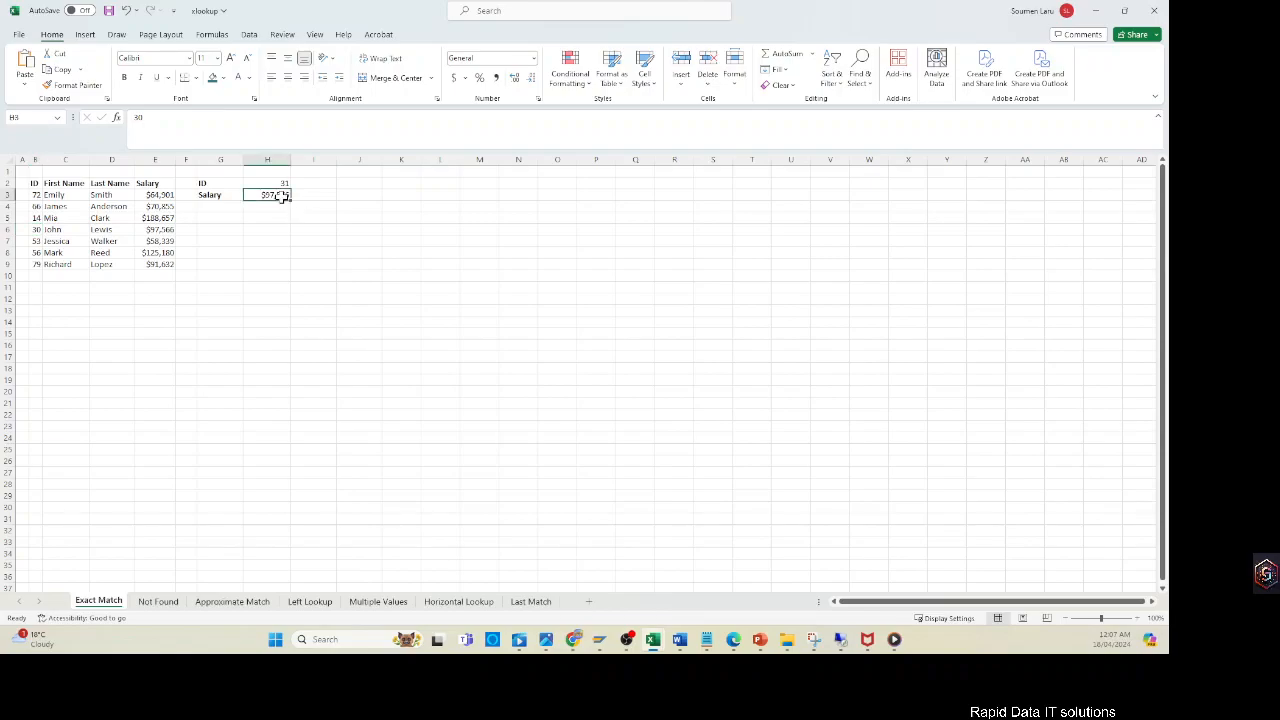
pyautogui.doubleClick(240, 117)
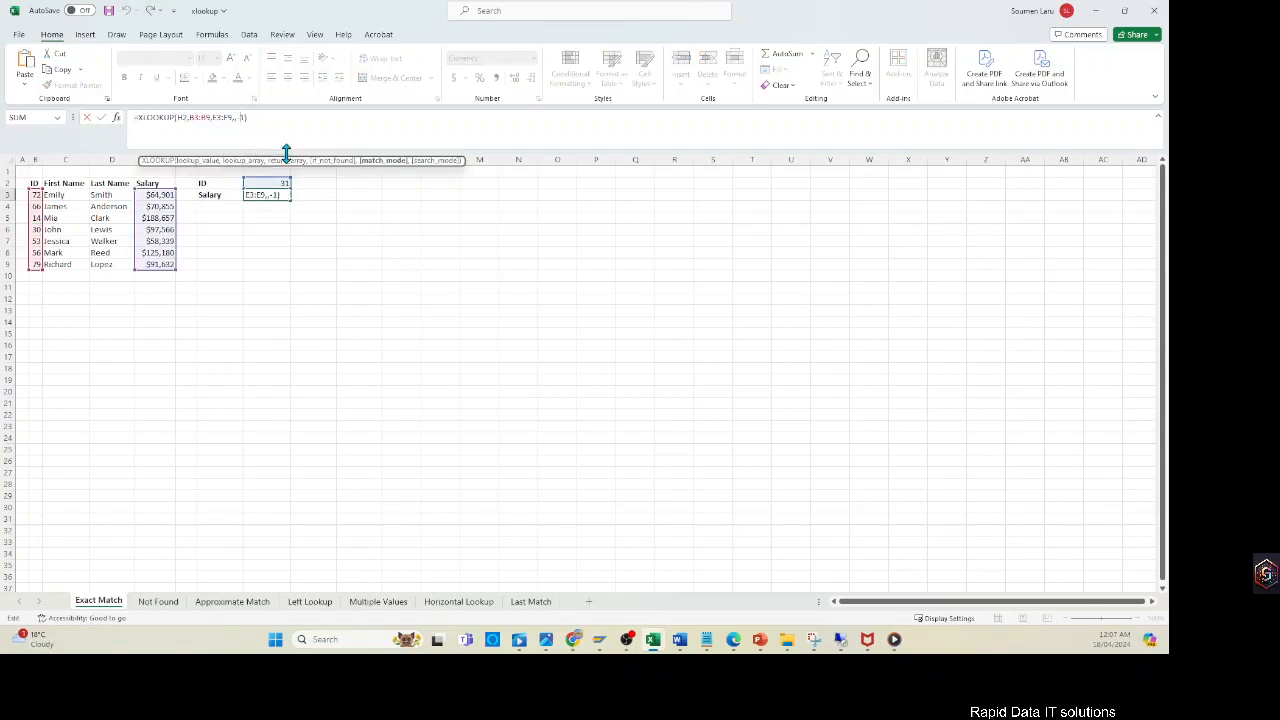
pyautogui.press('Delete')
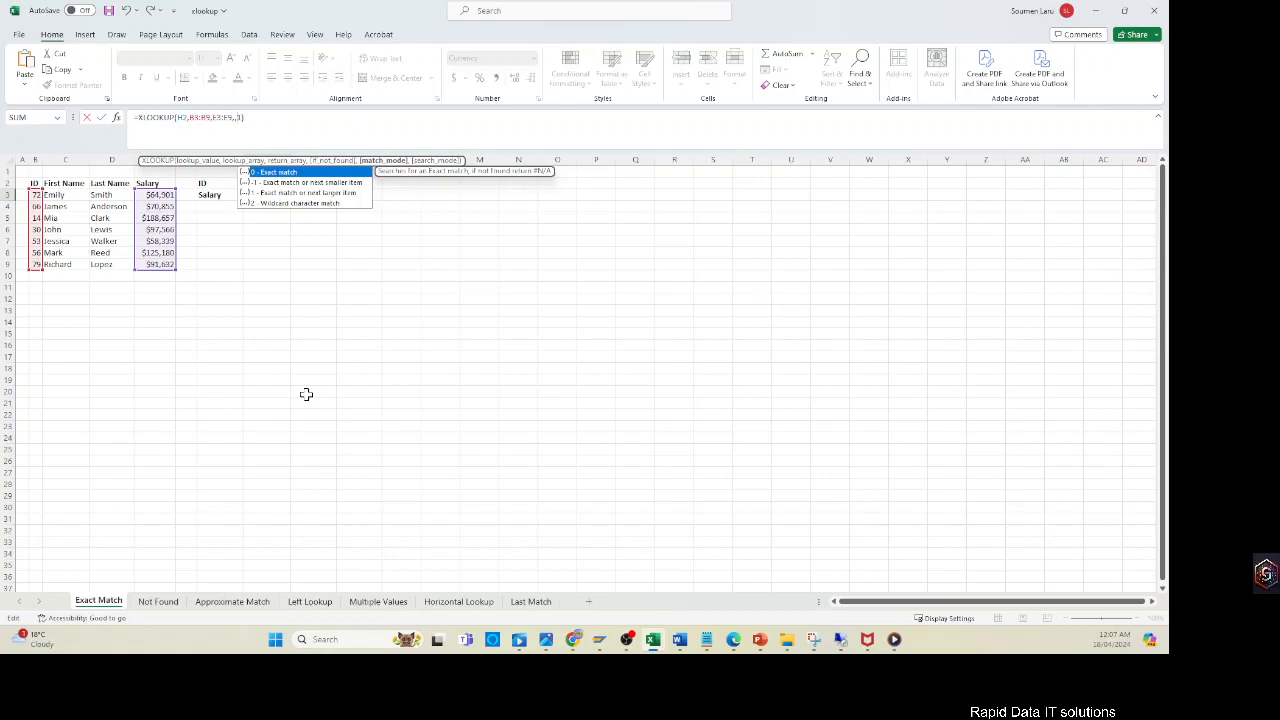
pyautogui.press('Return')
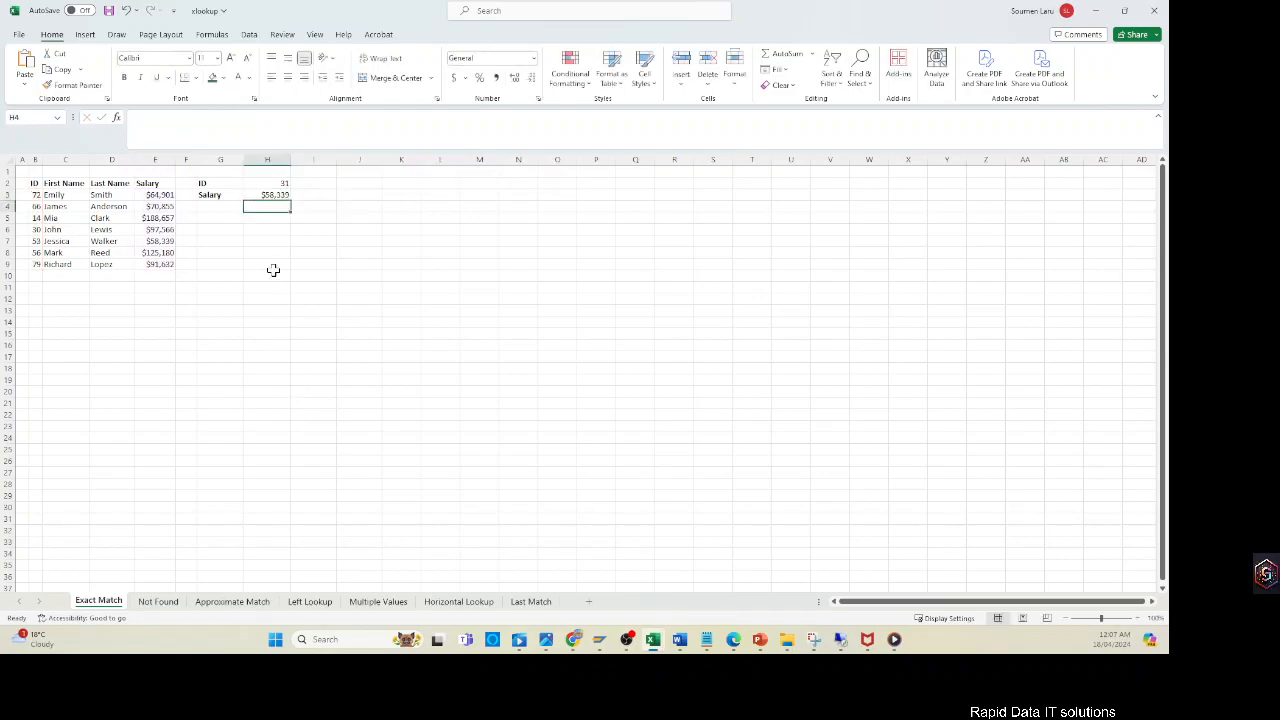
pyautogui.click(276, 196)
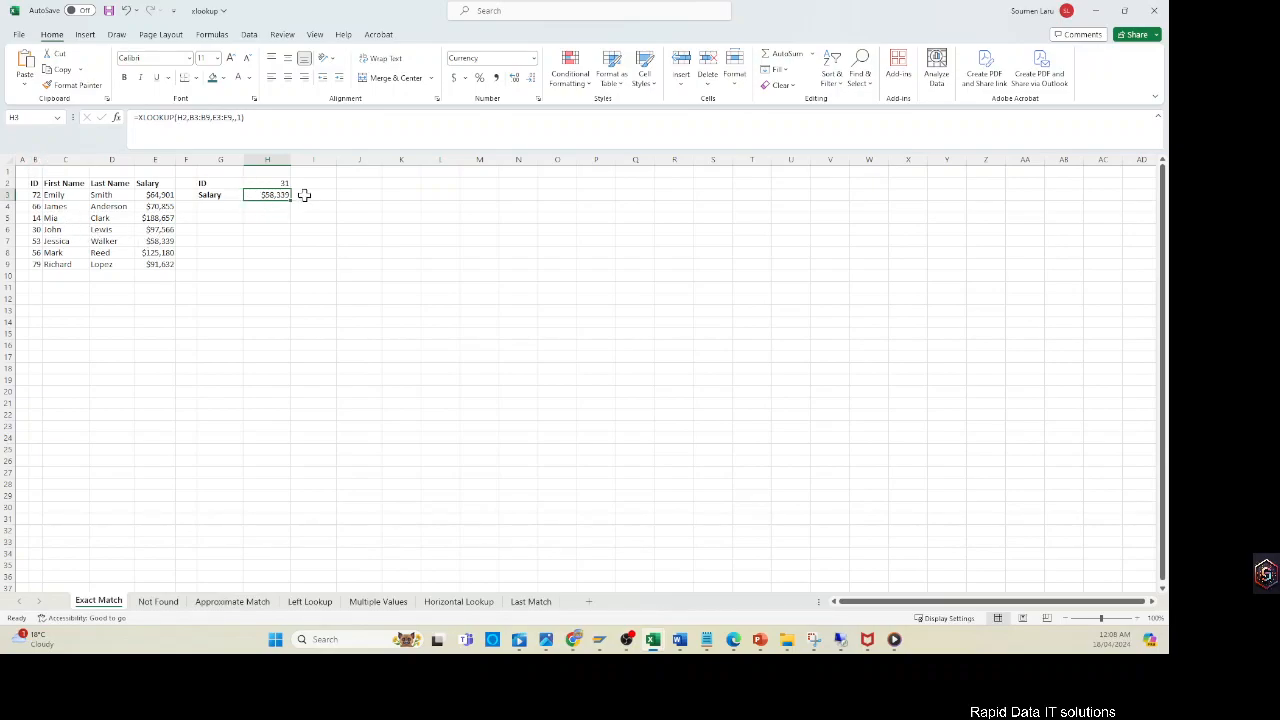
# Step: Set up a second lookup block with "Last Name" in G7 and "ID" in G8, entering the last name from D4 in H7
pyautogui.click(267, 183)
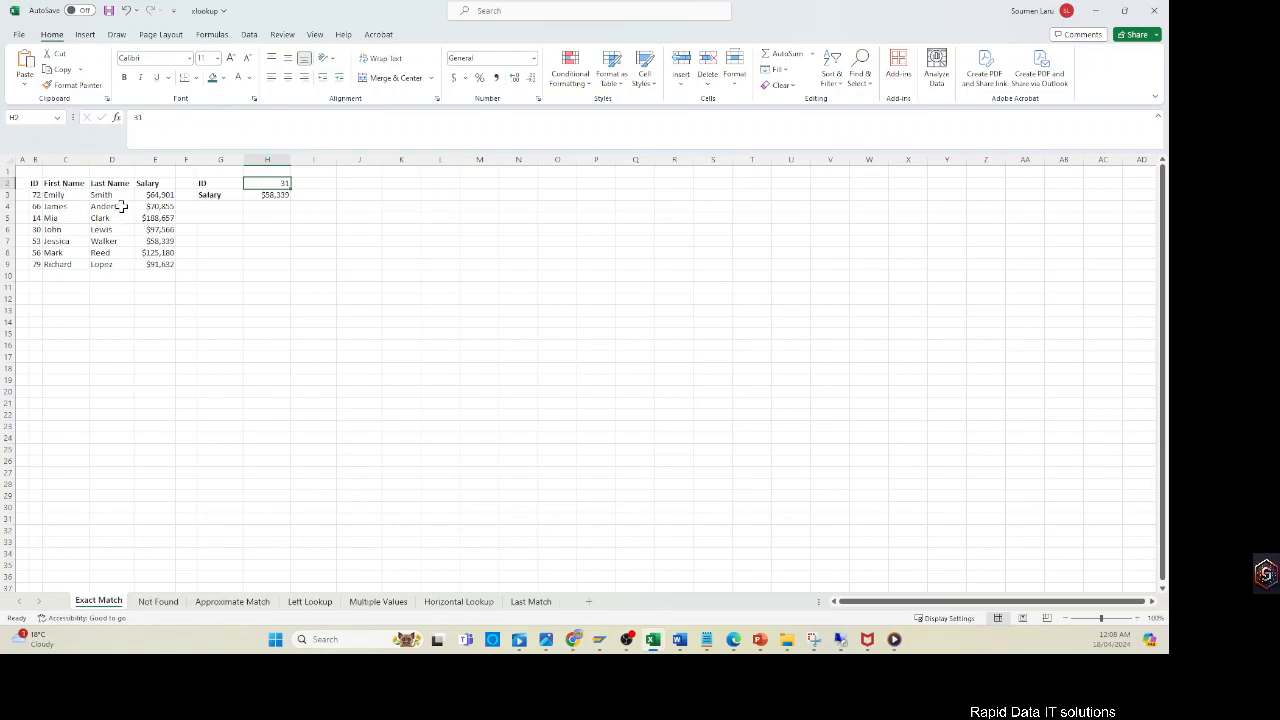
pyautogui.click(218, 241)
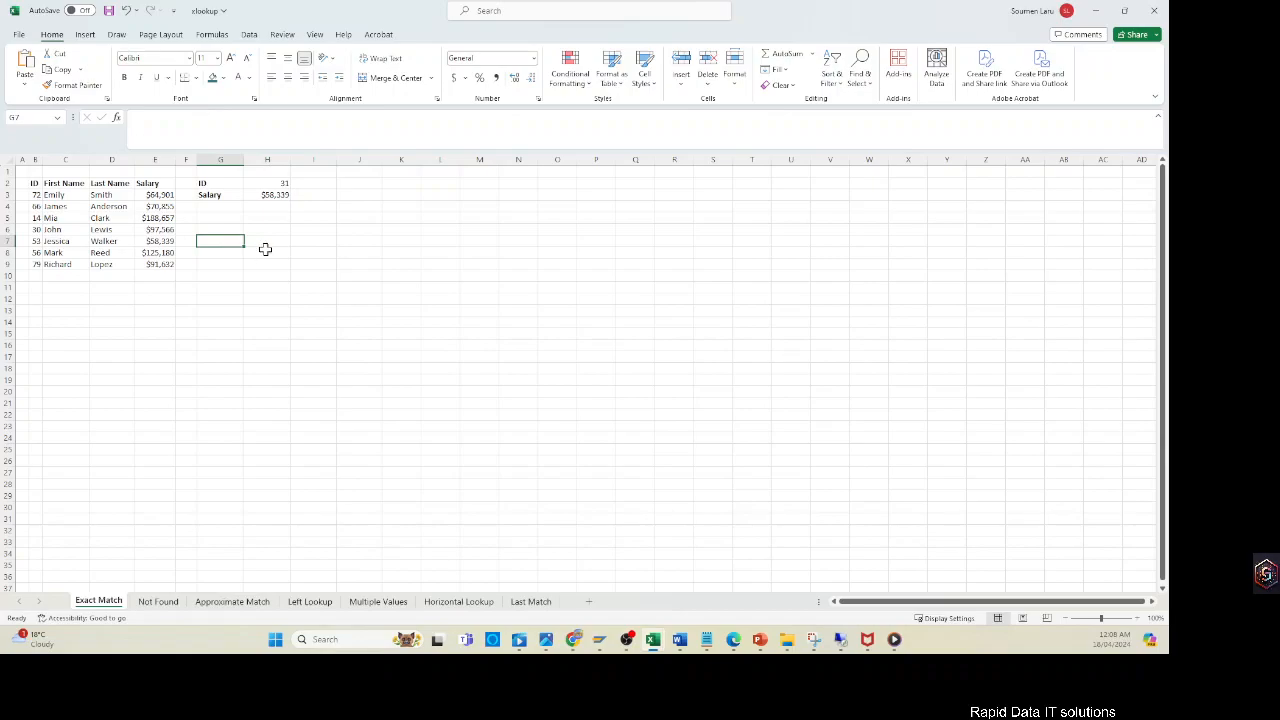
pyautogui.write('Nm')
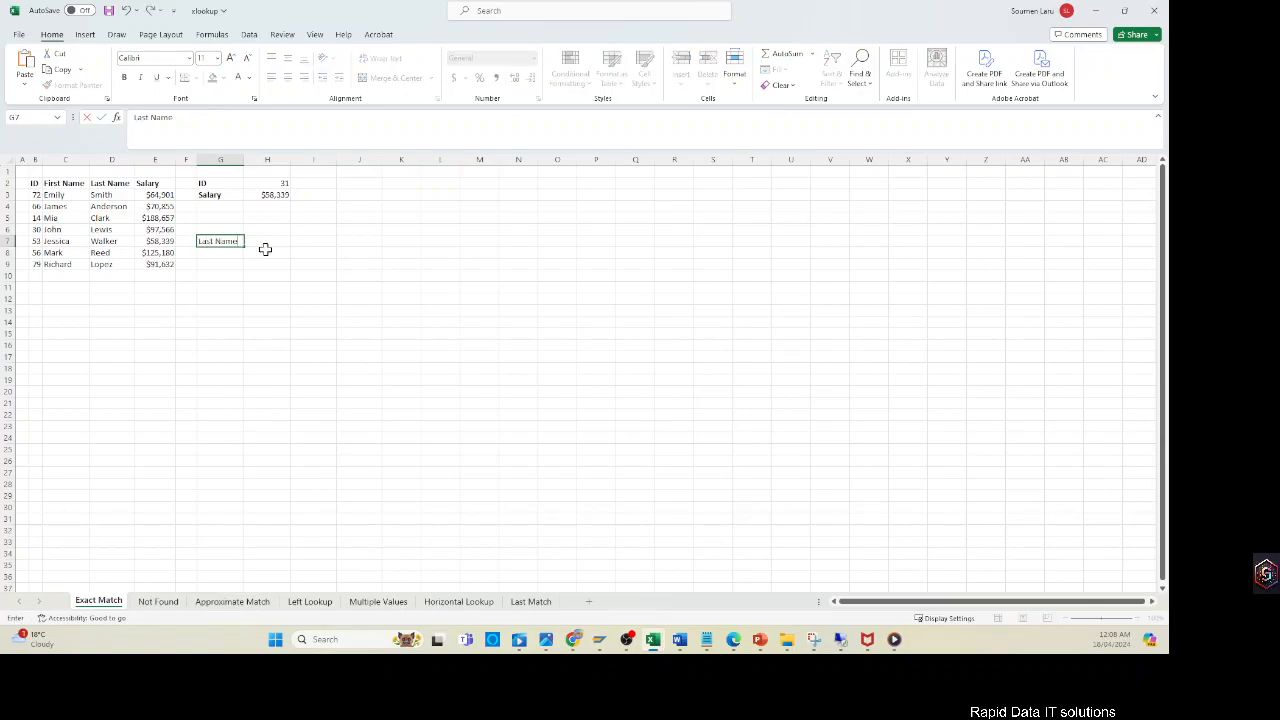
pyautogui.click(248, 240)
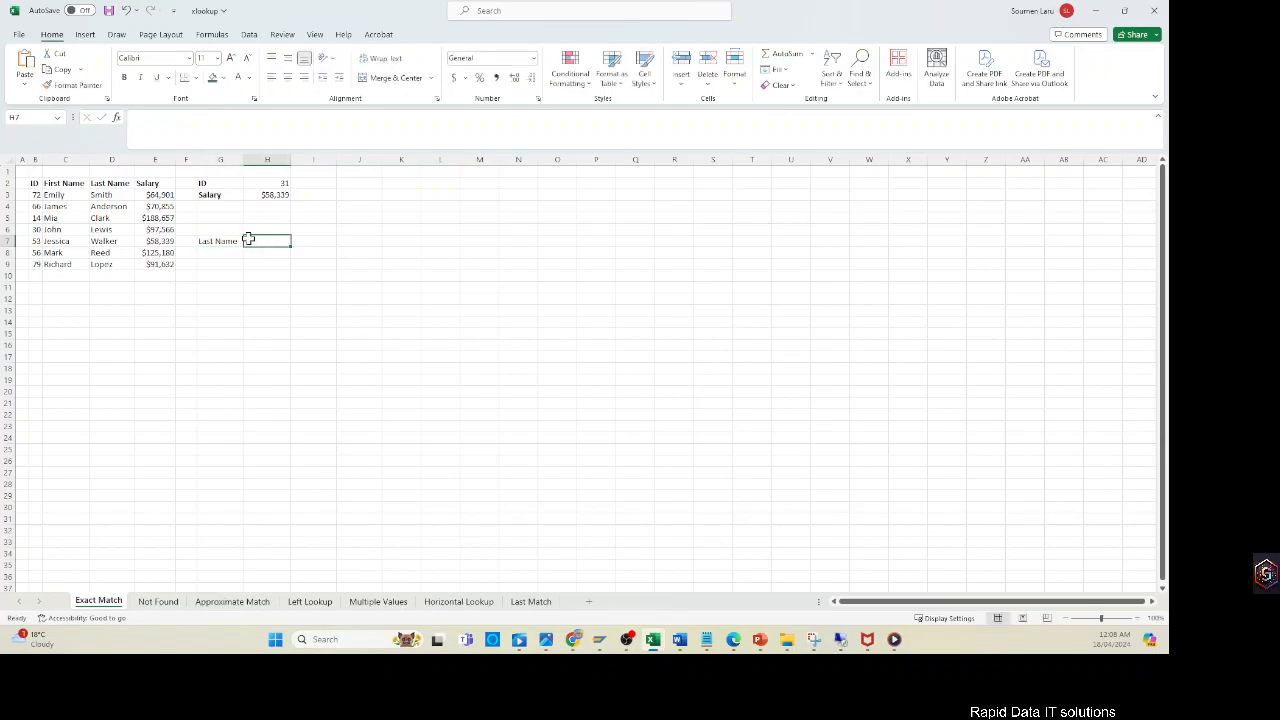
pyautogui.click(128, 208)
pyautogui.click(269, 238)
pyautogui.write('and')
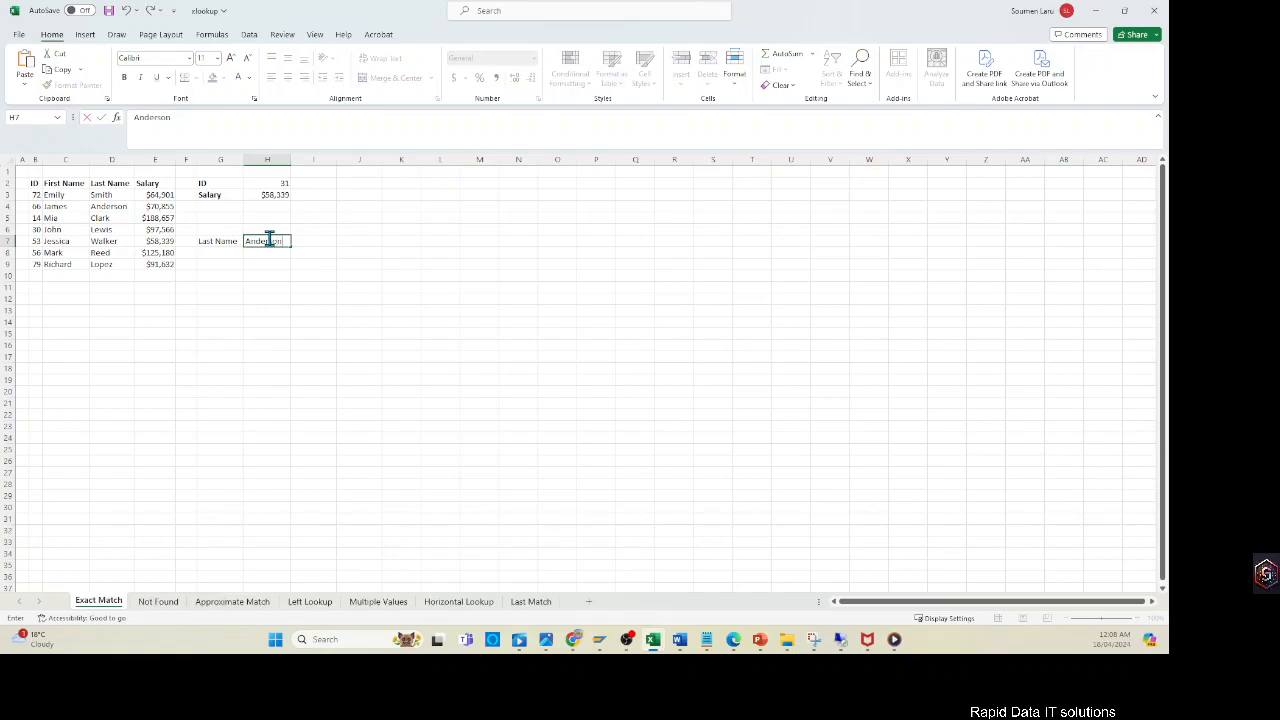
pyautogui.press('Return')
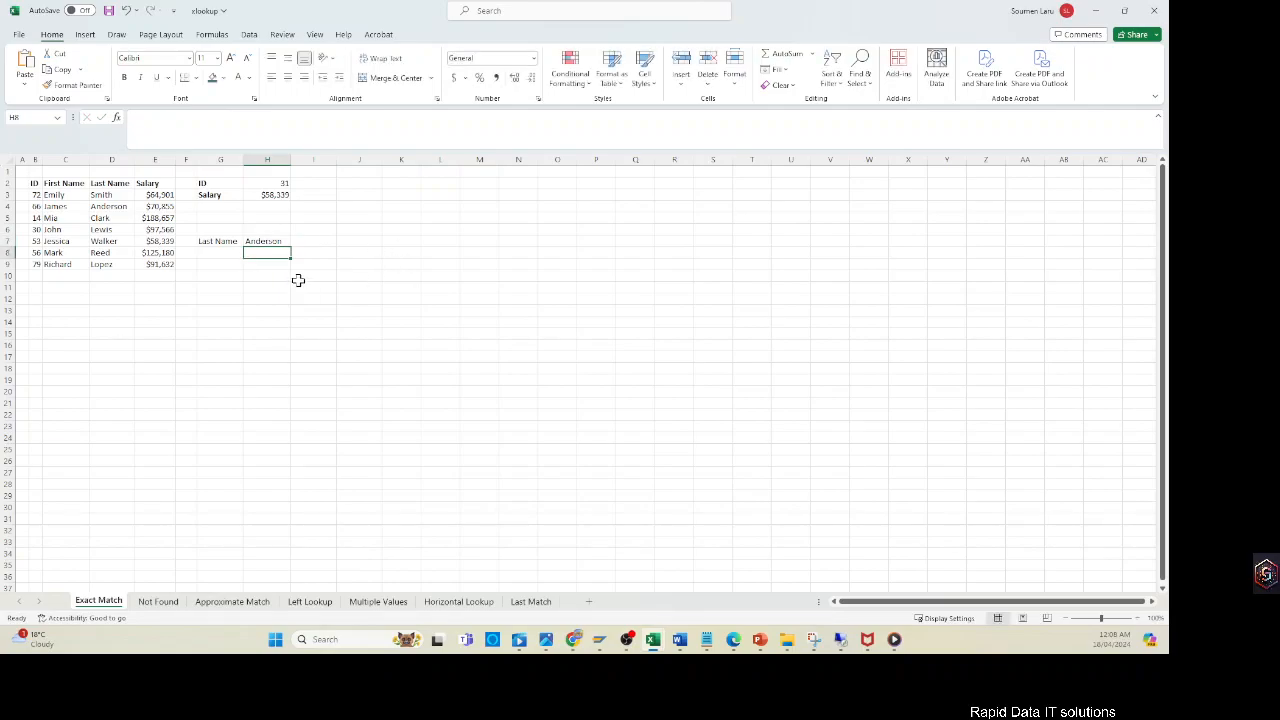
pyautogui.click(221, 252)
pyautogui.write('ID')
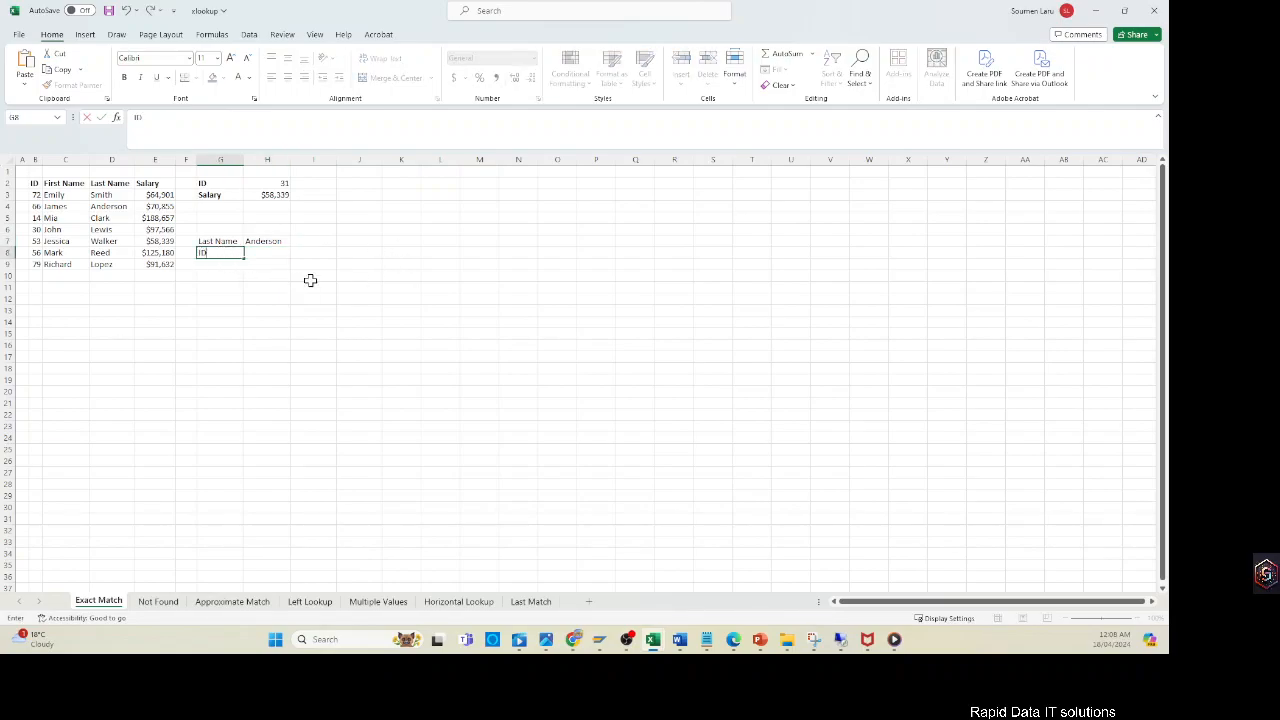
pyautogui.press('Tab')
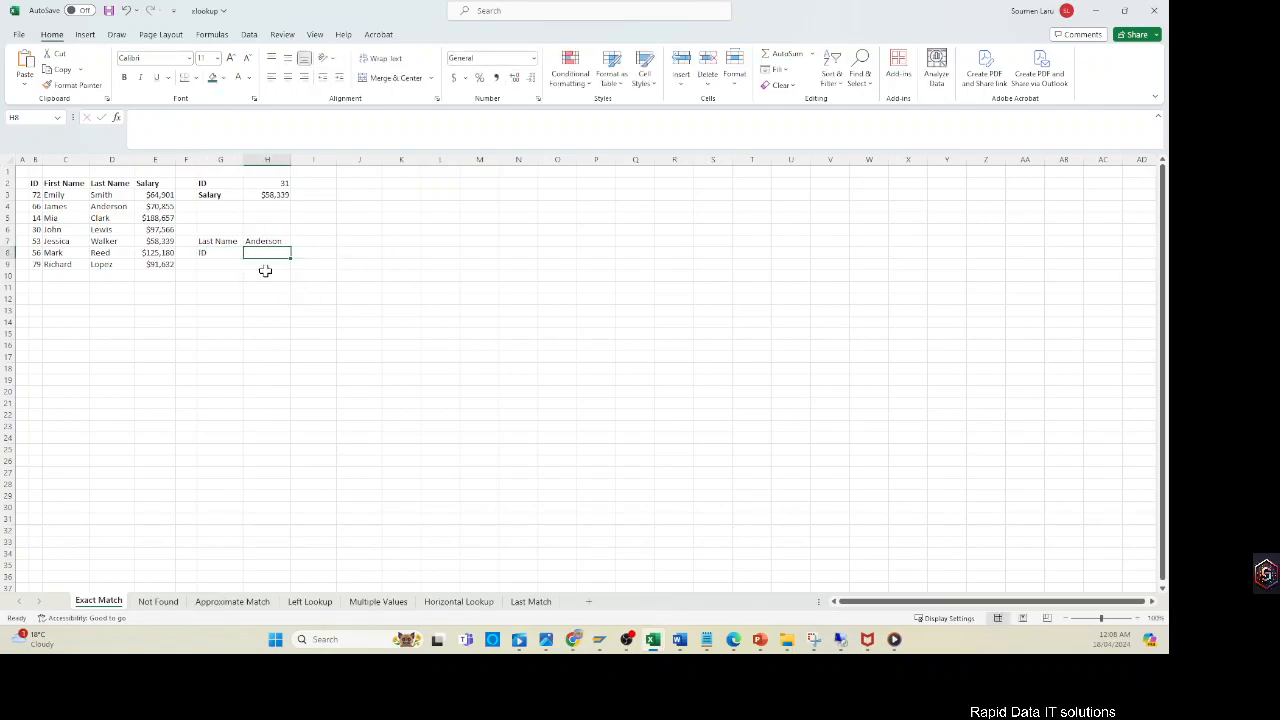
pyautogui.write('=VLOOKUP')
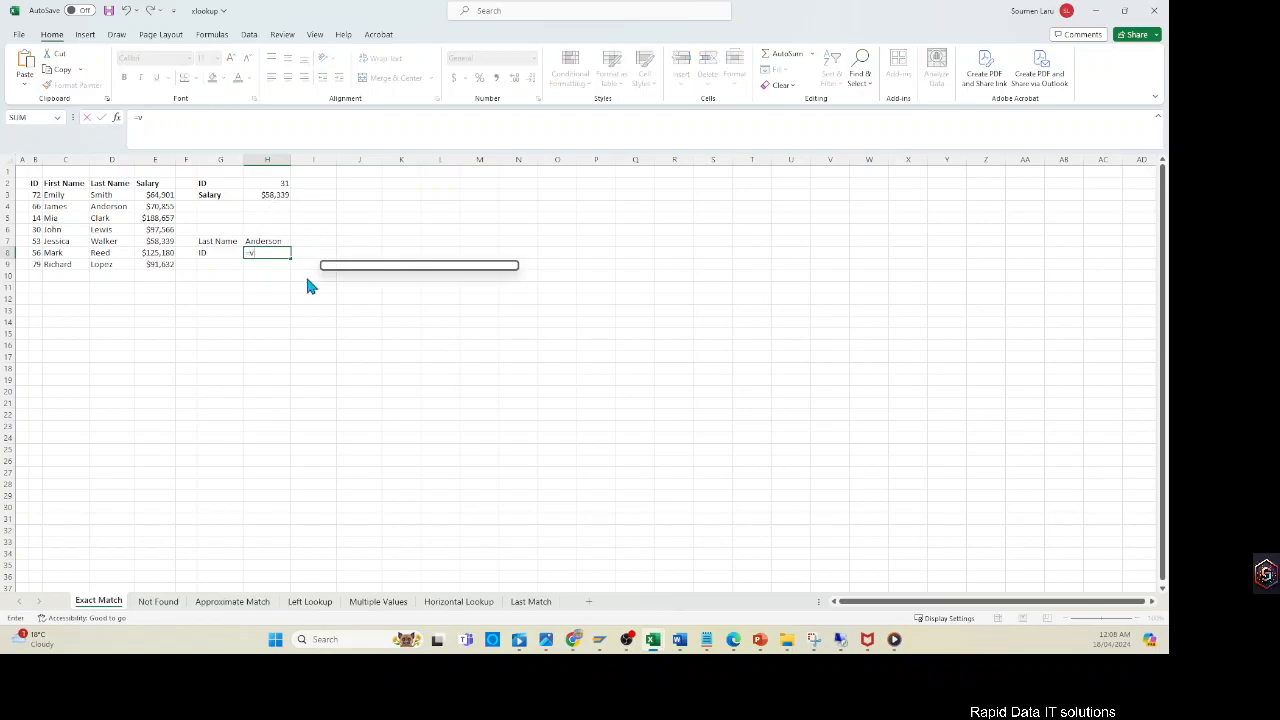
pyautogui.press('BackSpace')
pyautogui.press('BackSpace')
pyautogui.press('BackSpace')
pyautogui.press('BackSpace')
pyautogui.press('BackSpace')
pyautogui.press('BackSpace')
pyautogui.press('BackSpace')
pyautogui.press('BackSpace')
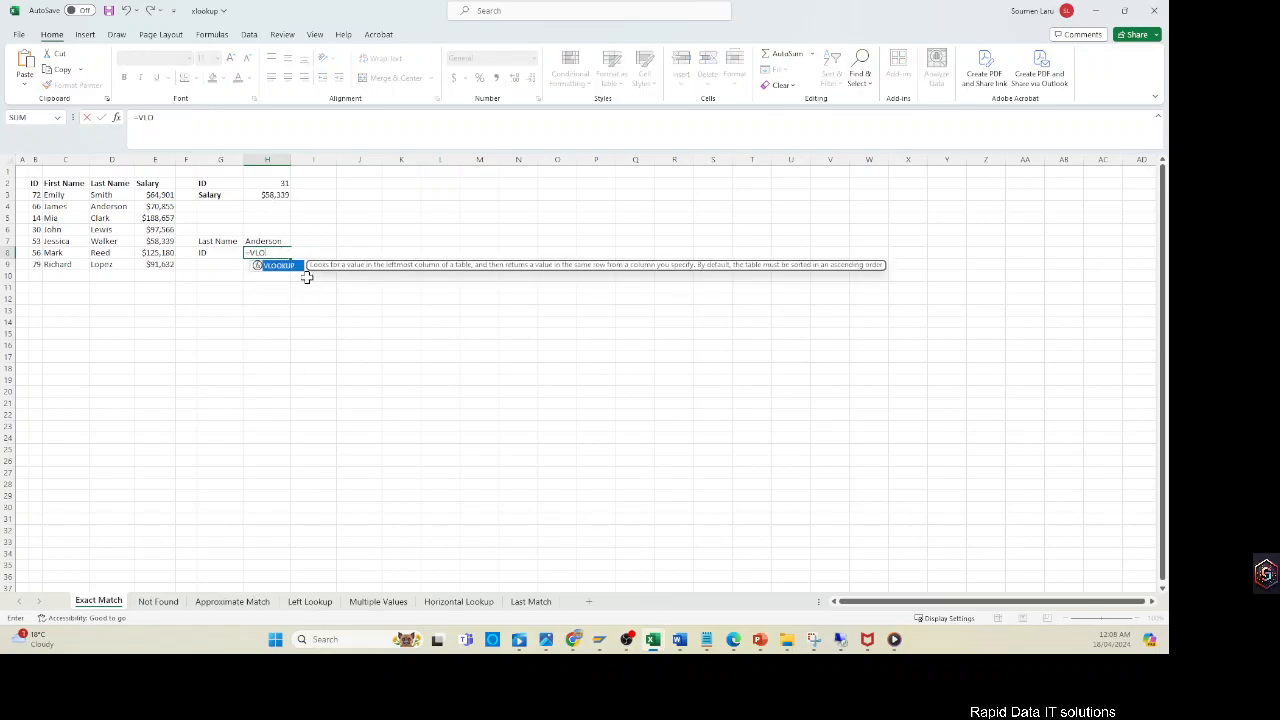
pyautogui.write('x')
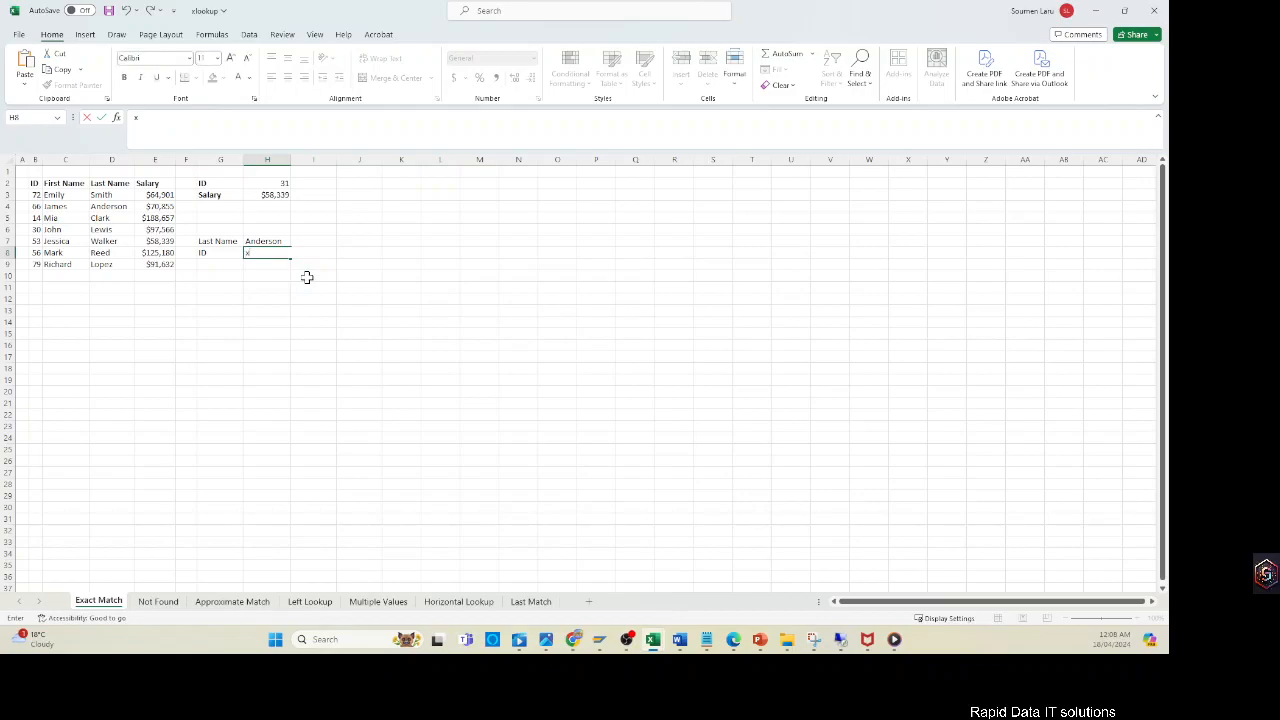
# Step: In H8, look up the last name in H7 with =XLOOKUP(H7,D2:D9,B2:B9), and compare the result with the record in row 4
pyautogui.write('=x')
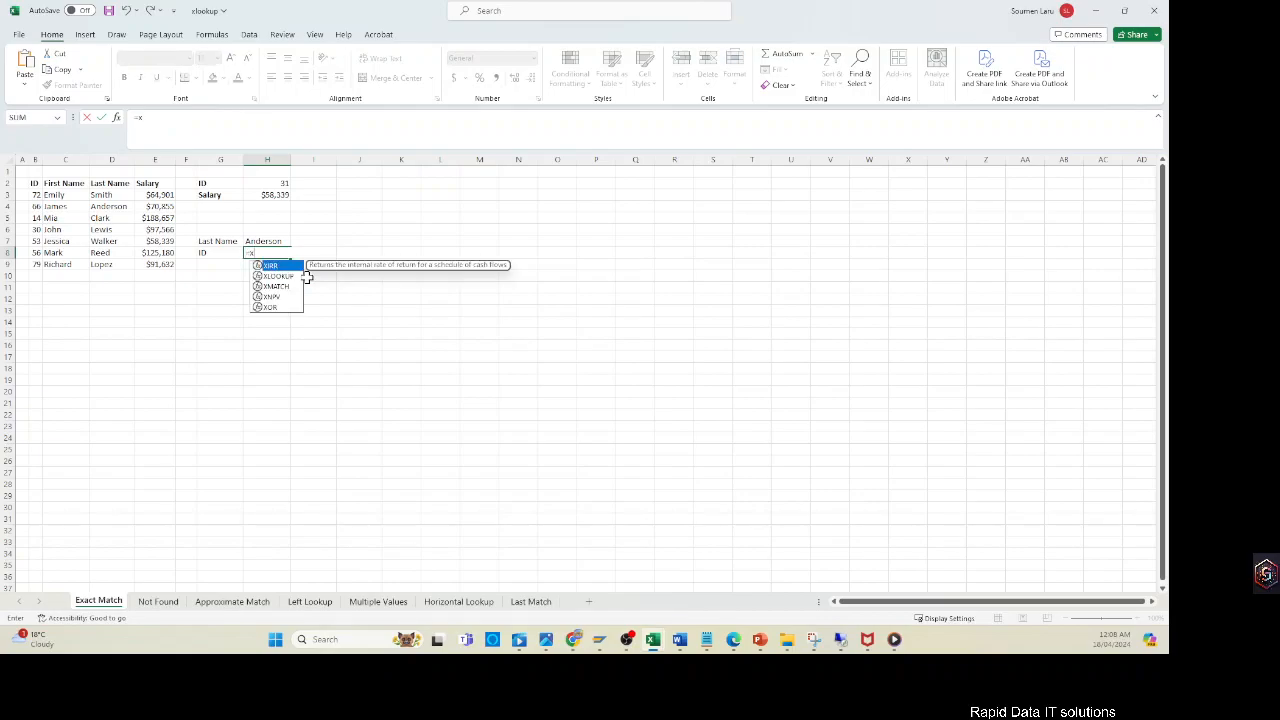
pyautogui.doubleClick(300, 276)
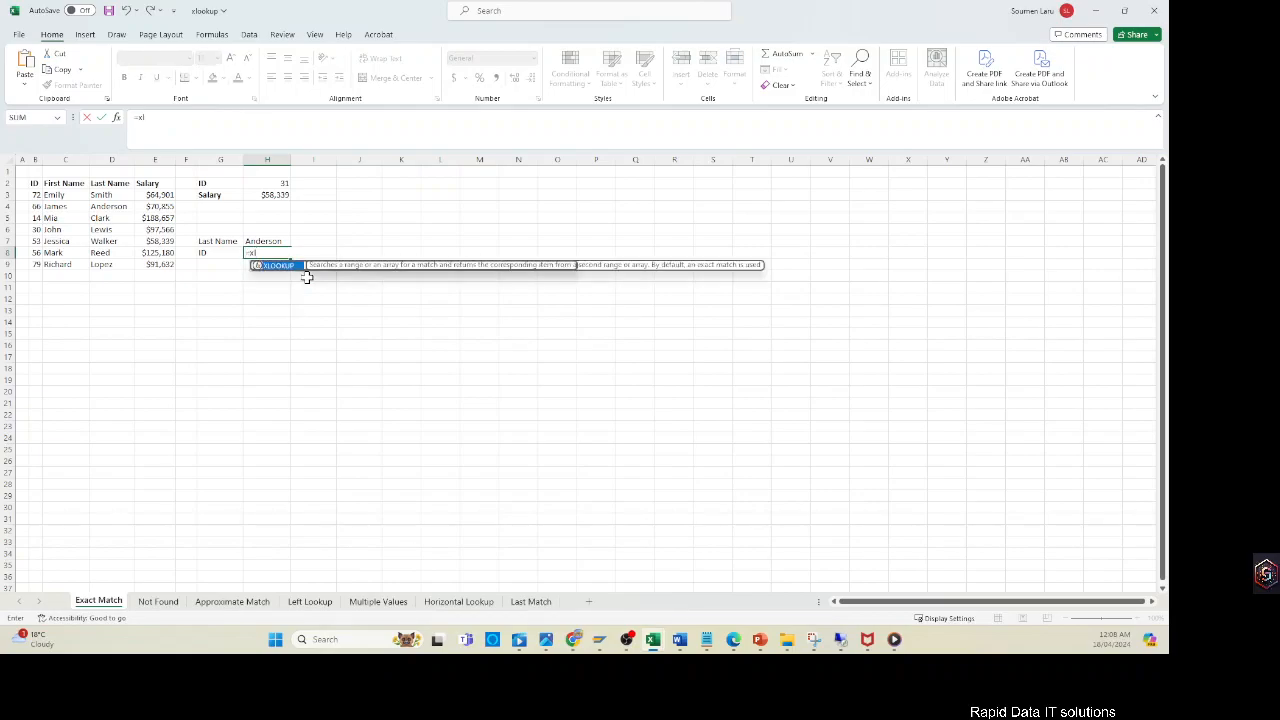
pyautogui.click(267, 240)
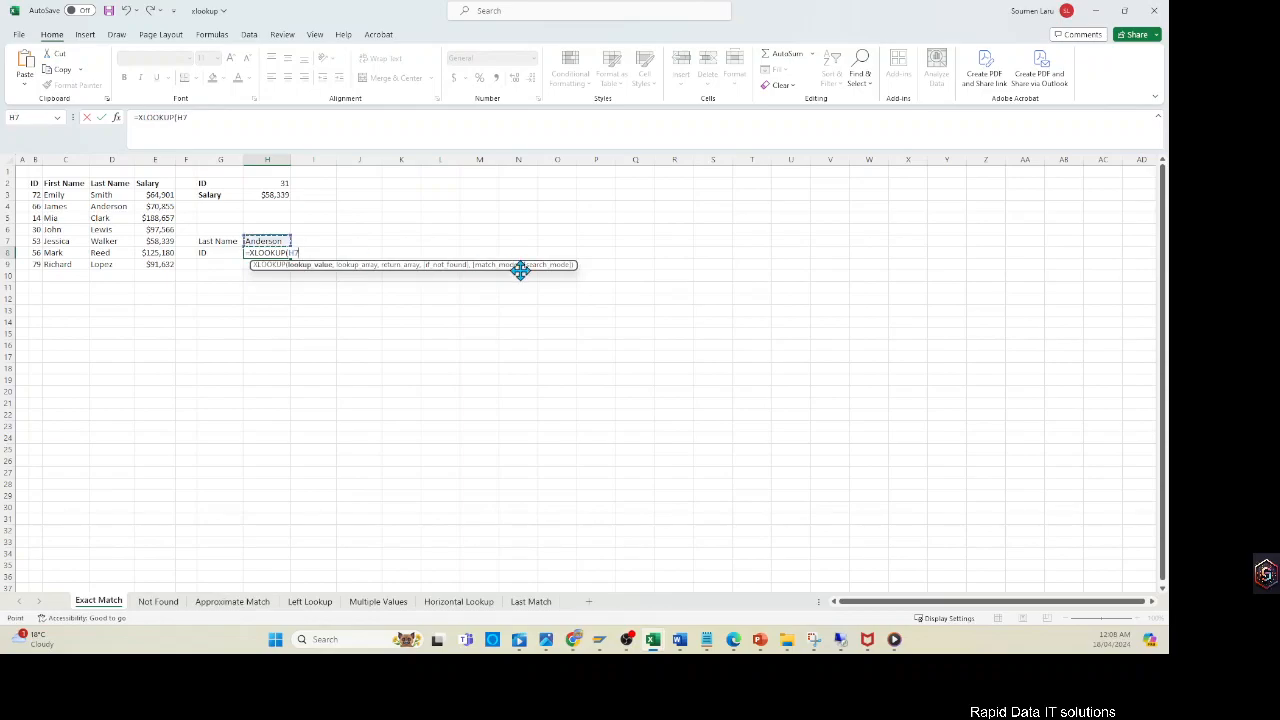
pyautogui.write(',')
pyautogui.moveTo(112, 184); pyautogui.dragTo(106, 264)
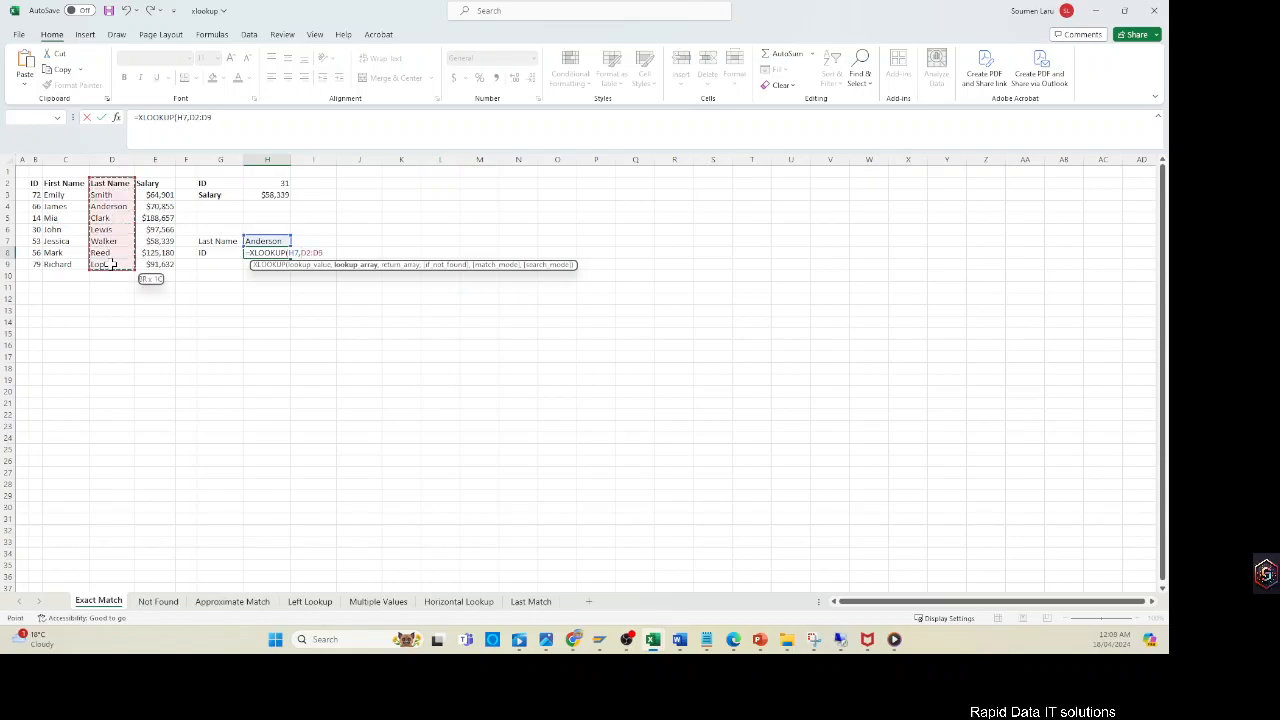
pyautogui.write(',')
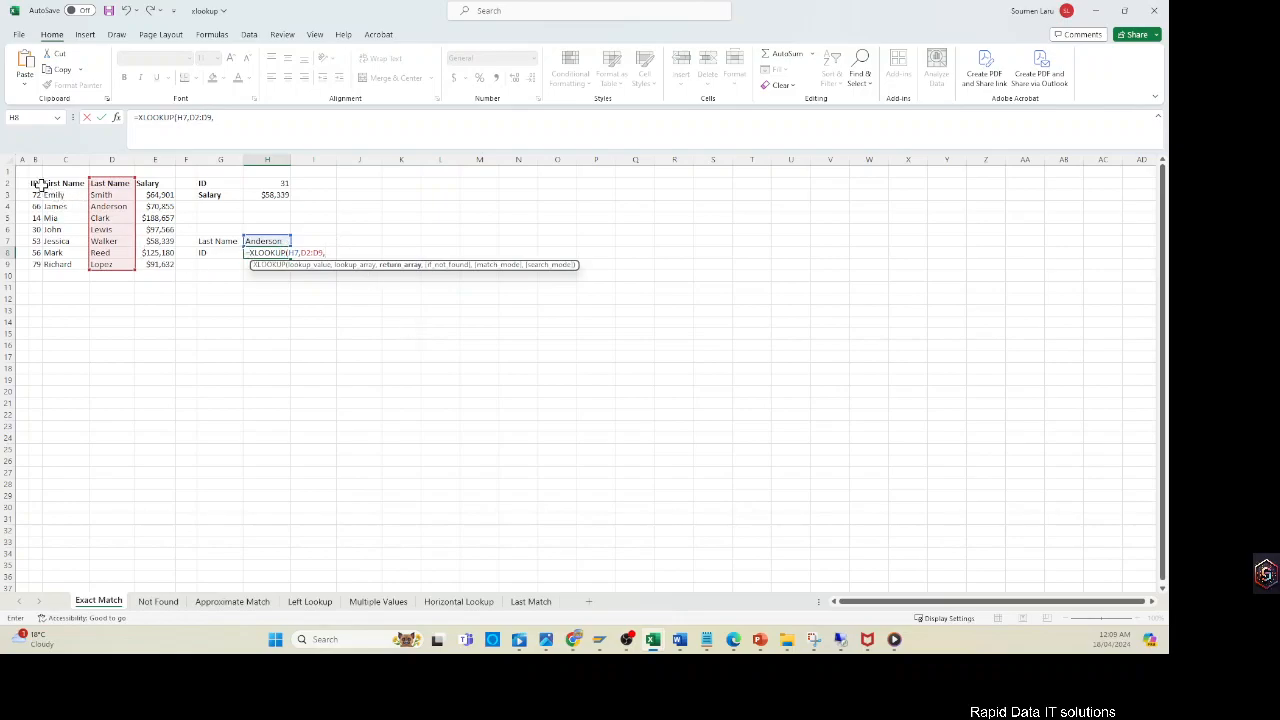
pyautogui.moveTo(36, 183); pyautogui.dragTo(38, 264)
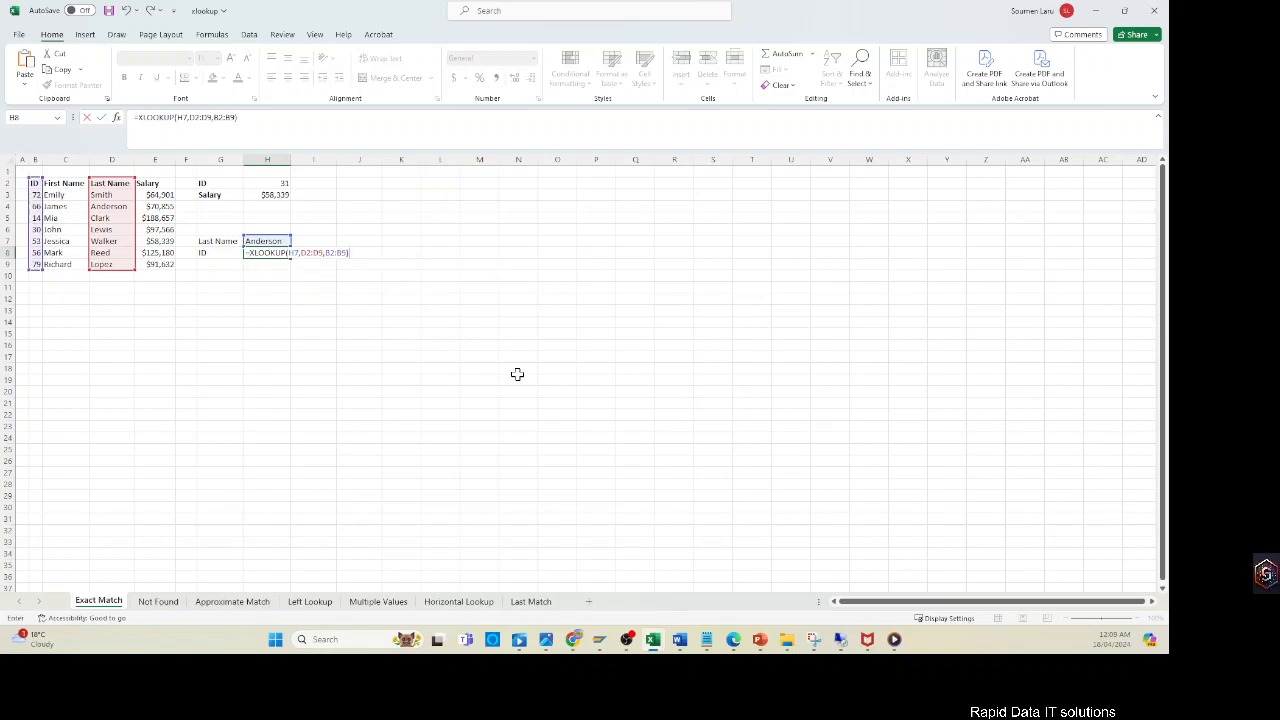
pyautogui.press('Return')
pyautogui.click(272, 255)
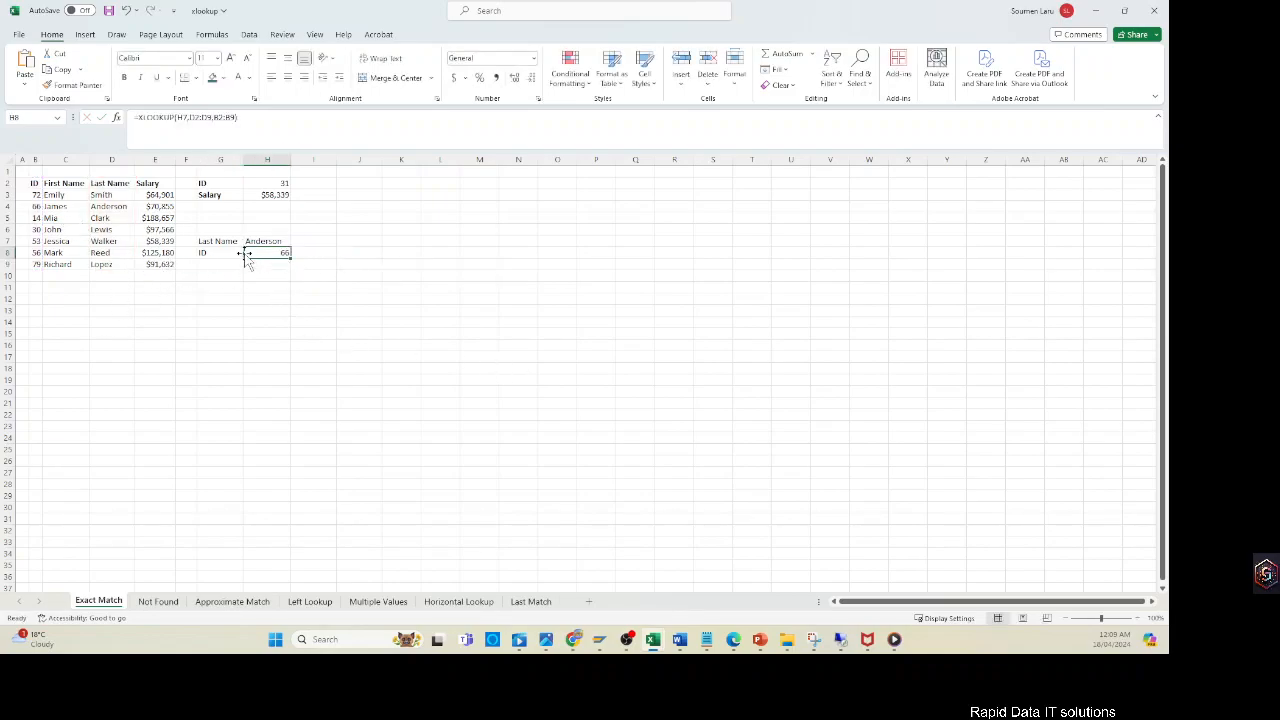
pyautogui.click(115, 206)
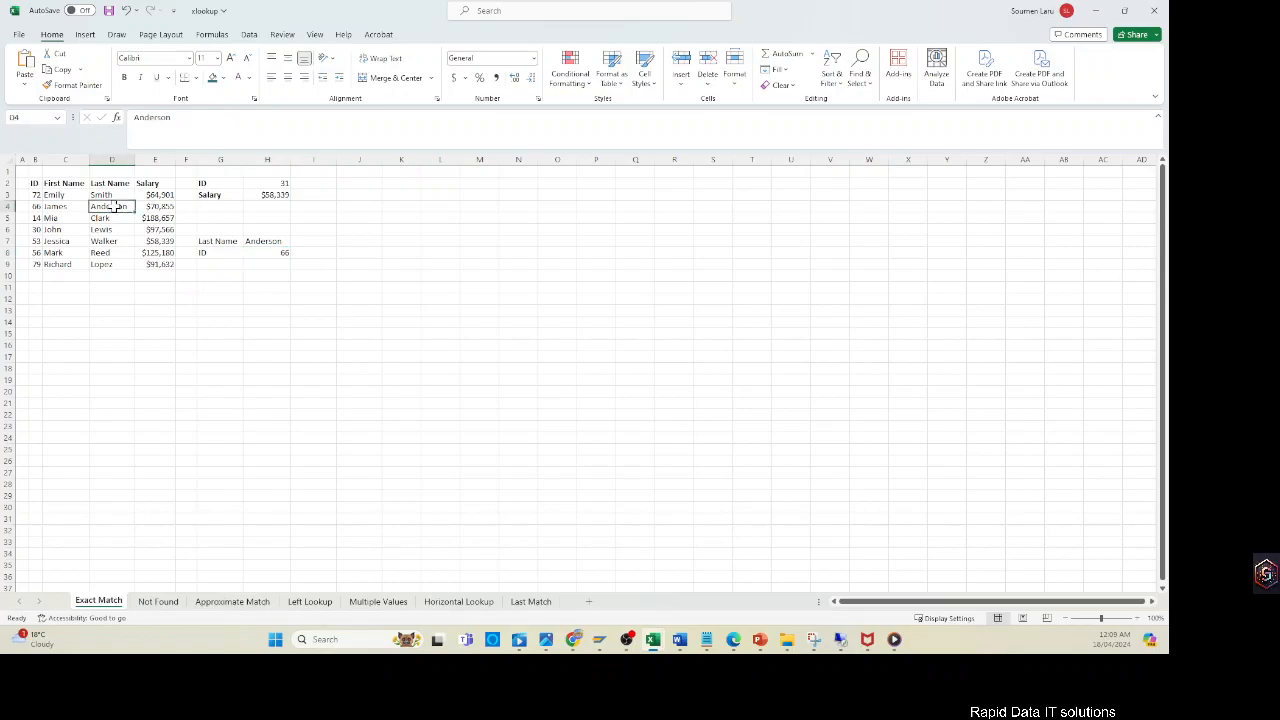
pyautogui.click(275, 256)
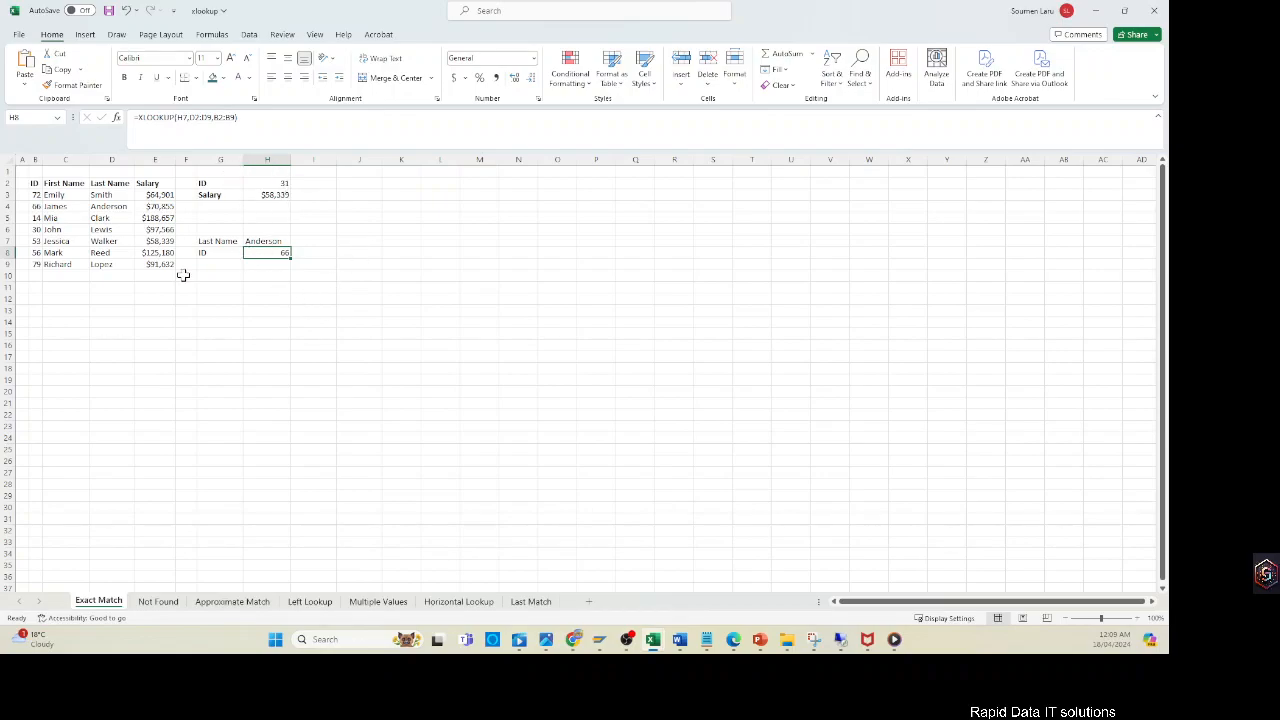
# Step: Add a record in row 10 with the duplicate ID 56, first name "test", last name "abcd" and salary $88000
pyautogui.click(36, 277)
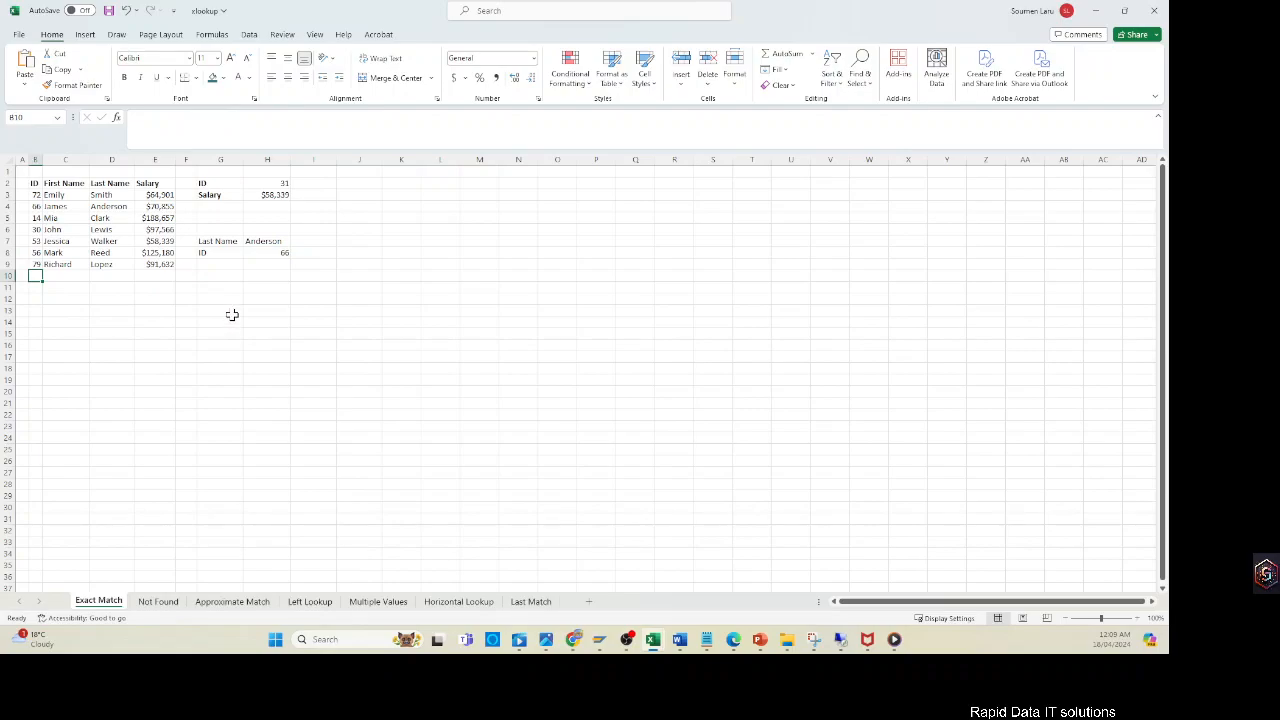
pyautogui.write('56')
pyautogui.press('Tab')
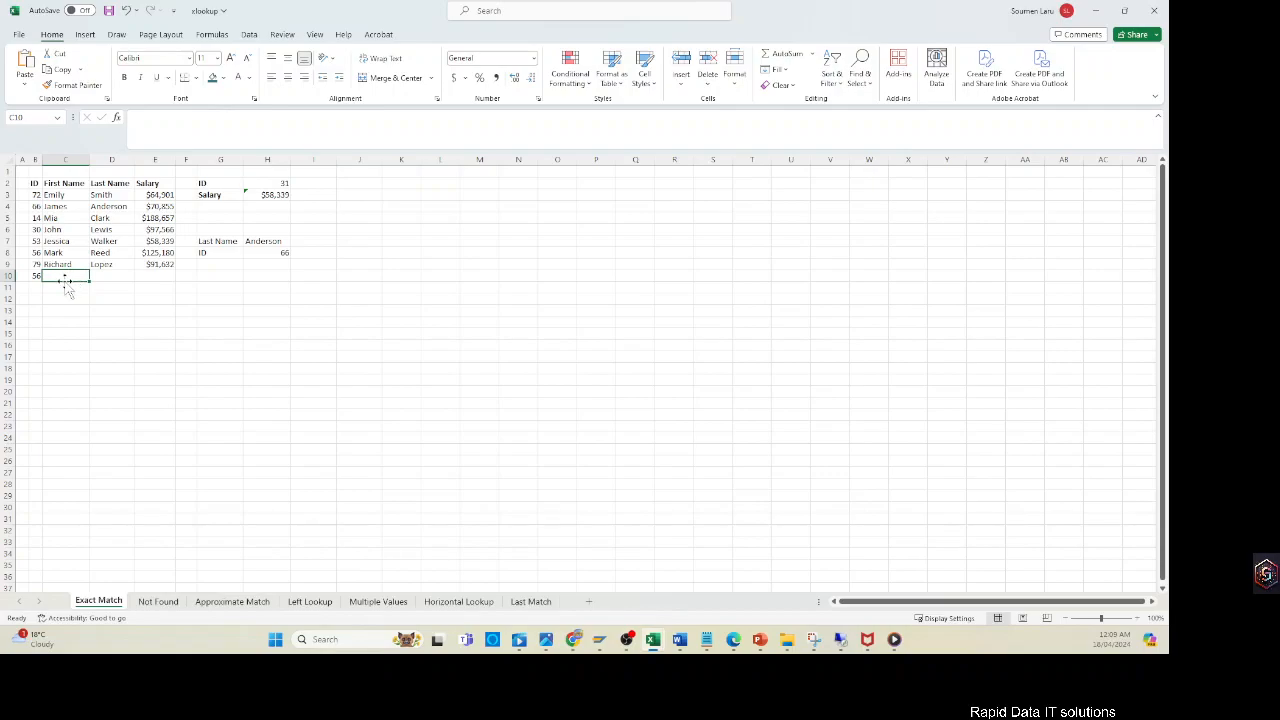
pyautogui.write('test')
pyautogui.press('Tab')
pyautogui.write('ab')
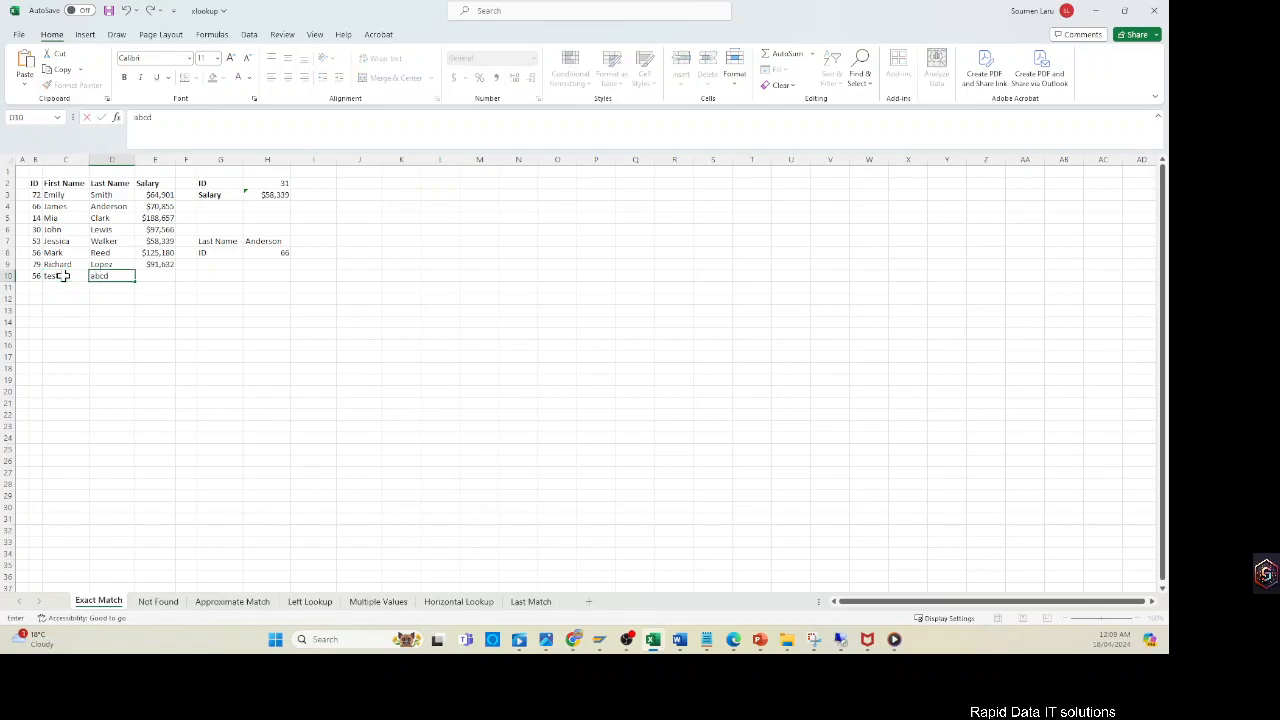
pyautogui.press('Tab')
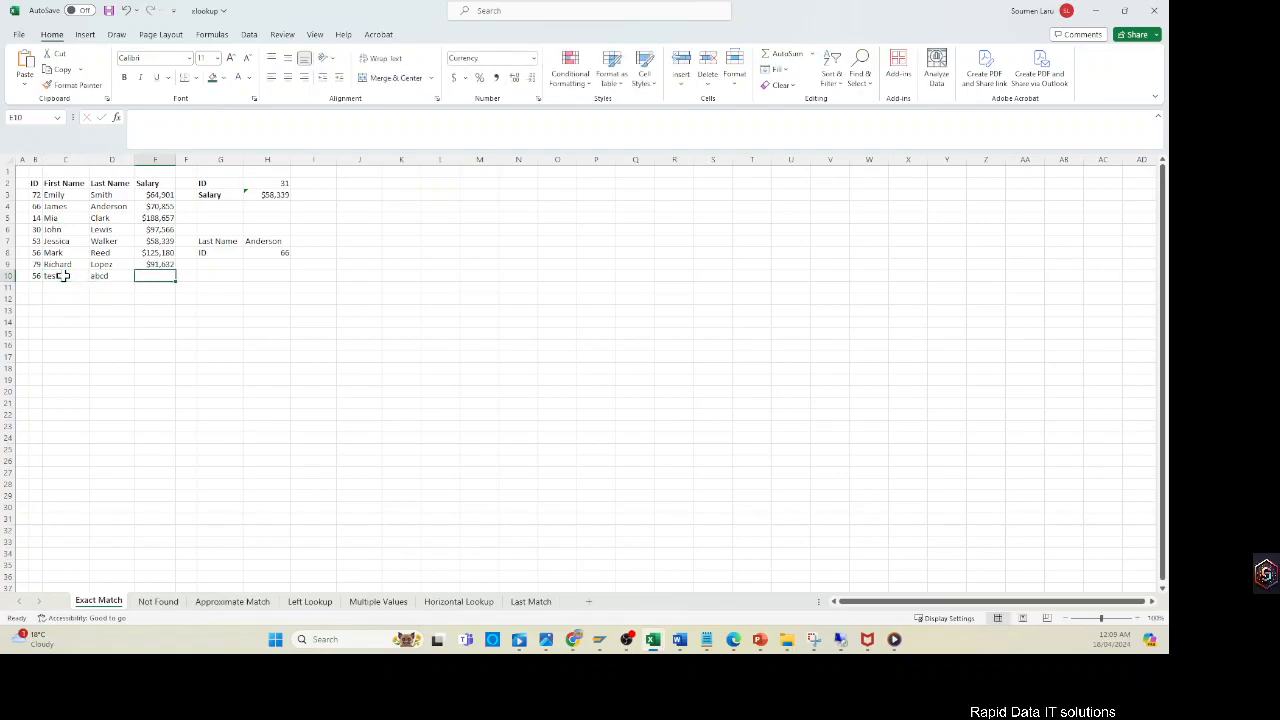
pyautogui.write('$88000')
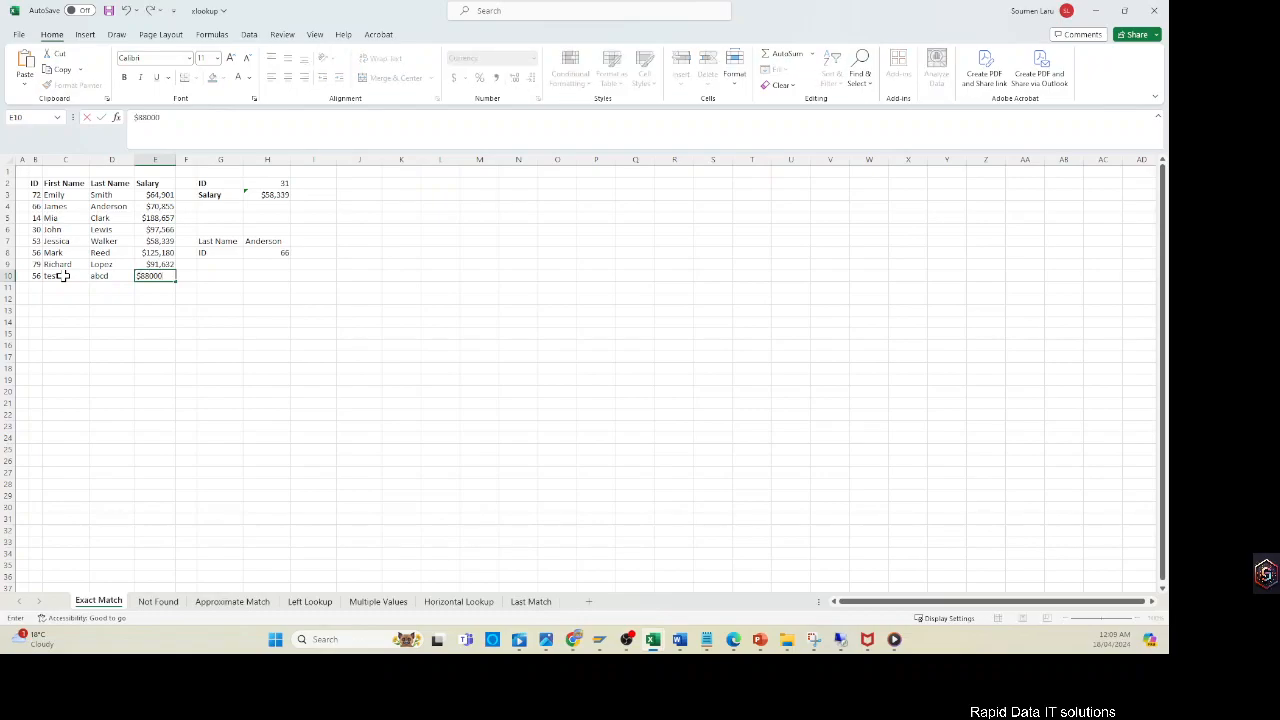
pyautogui.press('Return')
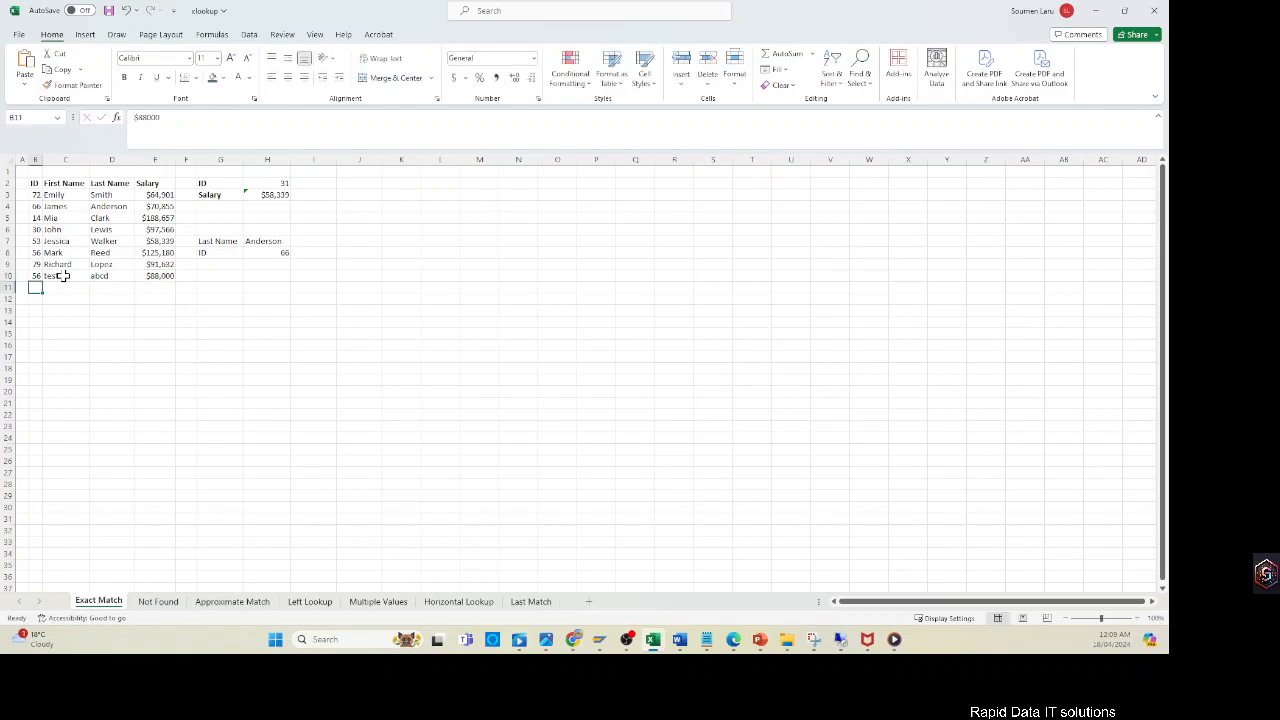
# Step: Clear the last-name lookup block in G7:H8 and set the lookup ID in H2 to 56, checking the returned salary against E8
pyautogui.moveTo(224, 246); pyautogui.dragTo(280, 254)
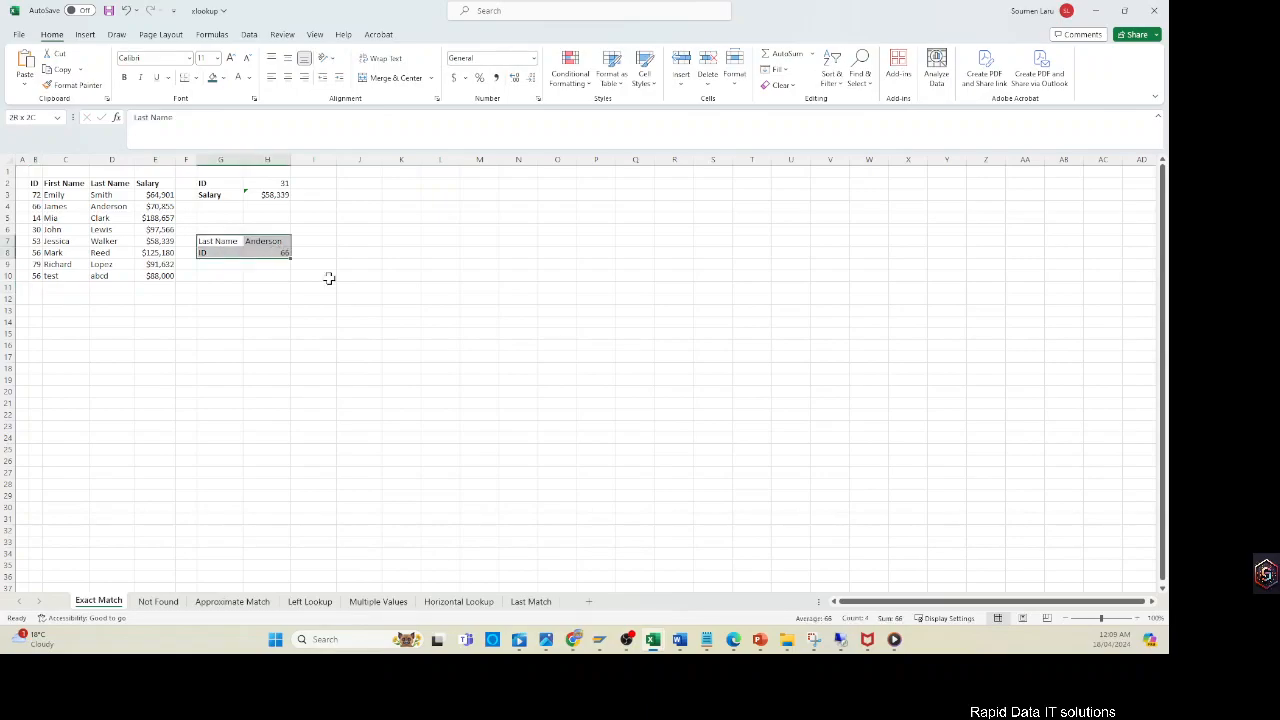
pyautogui.press('Delete')
pyautogui.click(266, 184)
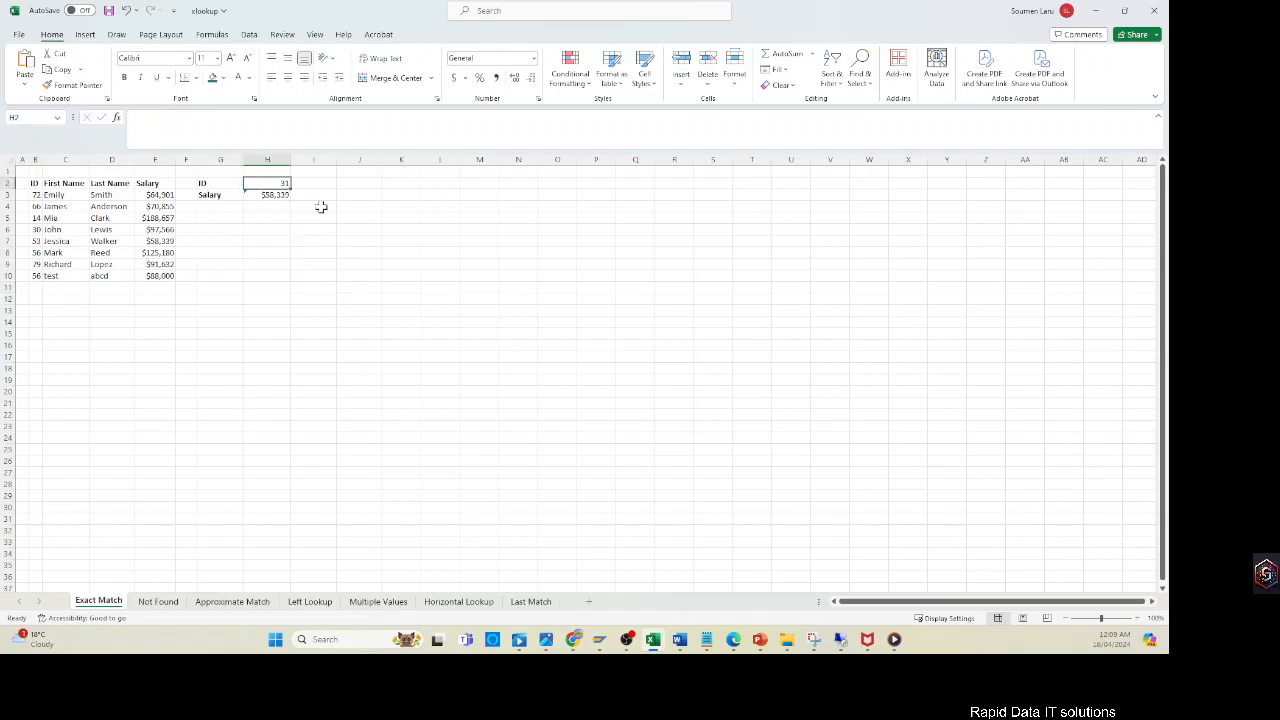
pyautogui.write('56')
pyautogui.press('Return')
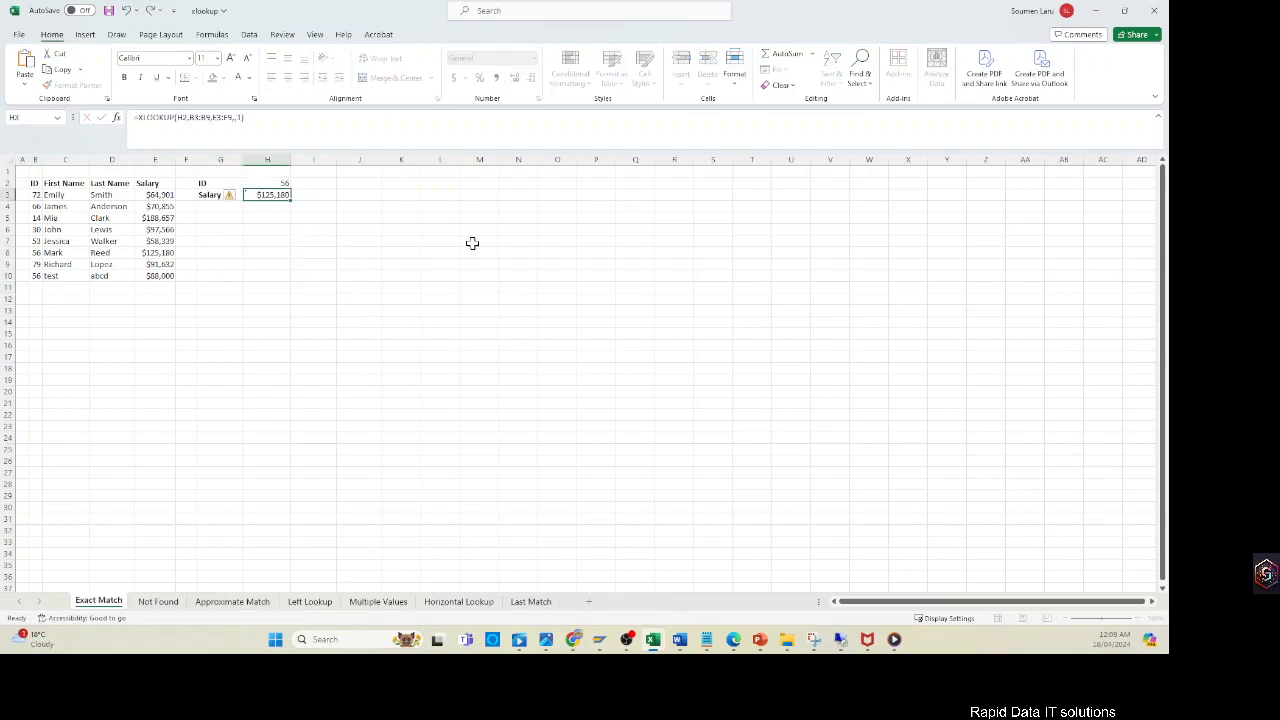
pyautogui.click(156, 252)
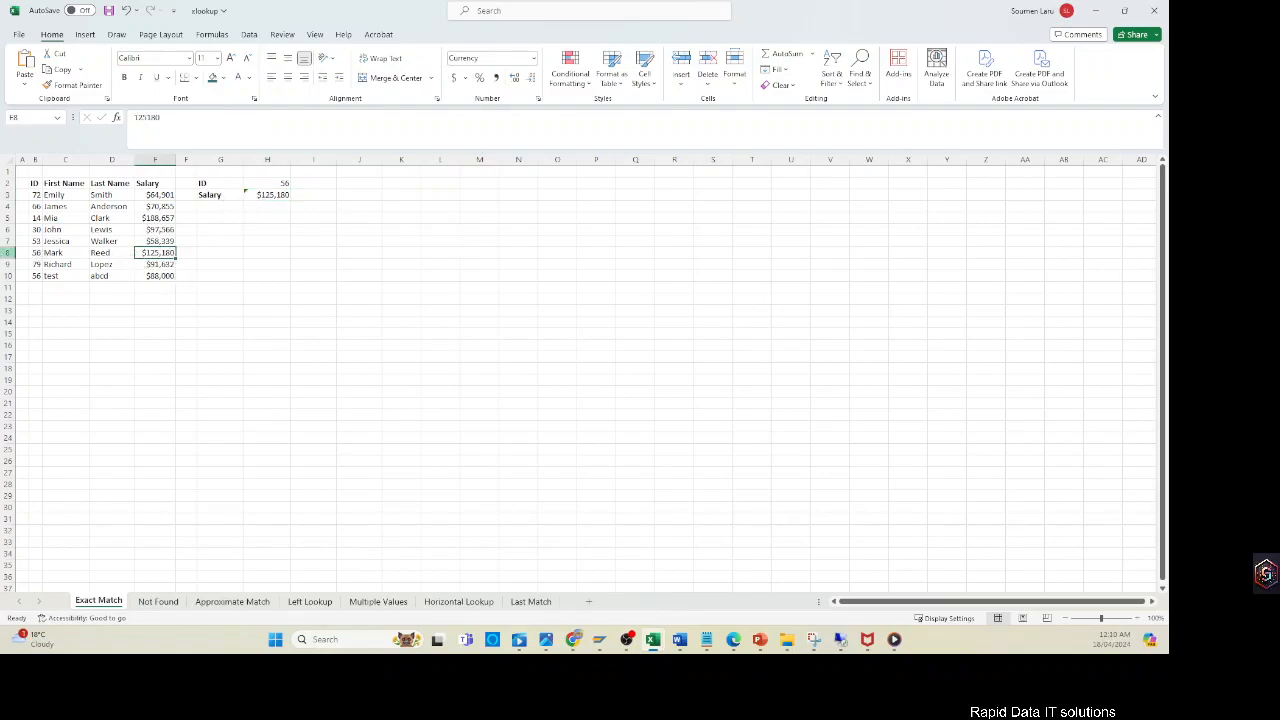
# Step: Edit the XLOOKUP in H3 to leave not-found text and match mode empty and set search mode to 1, search first-to-last
pyautogui.click(276, 195)
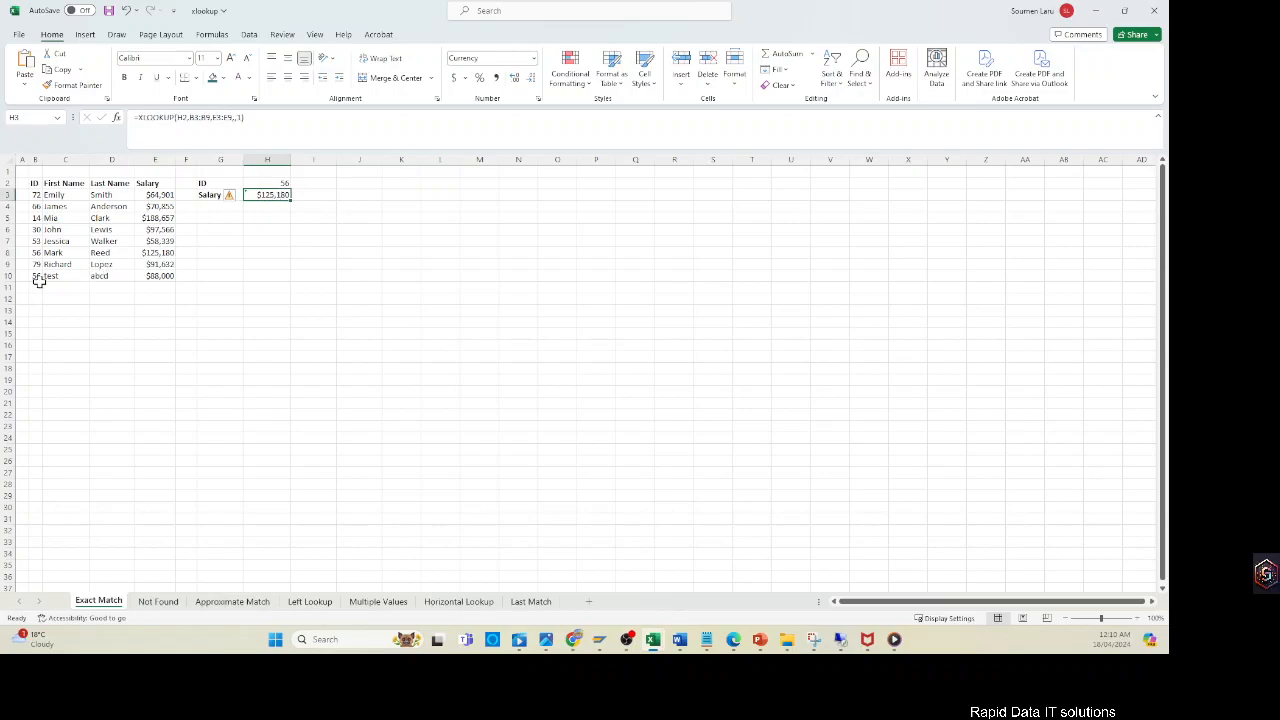
pyautogui.click(260, 125)
pyautogui.press('BackSpace')
pyautogui.press('BackSpace')
pyautogui.press('BackSpace')
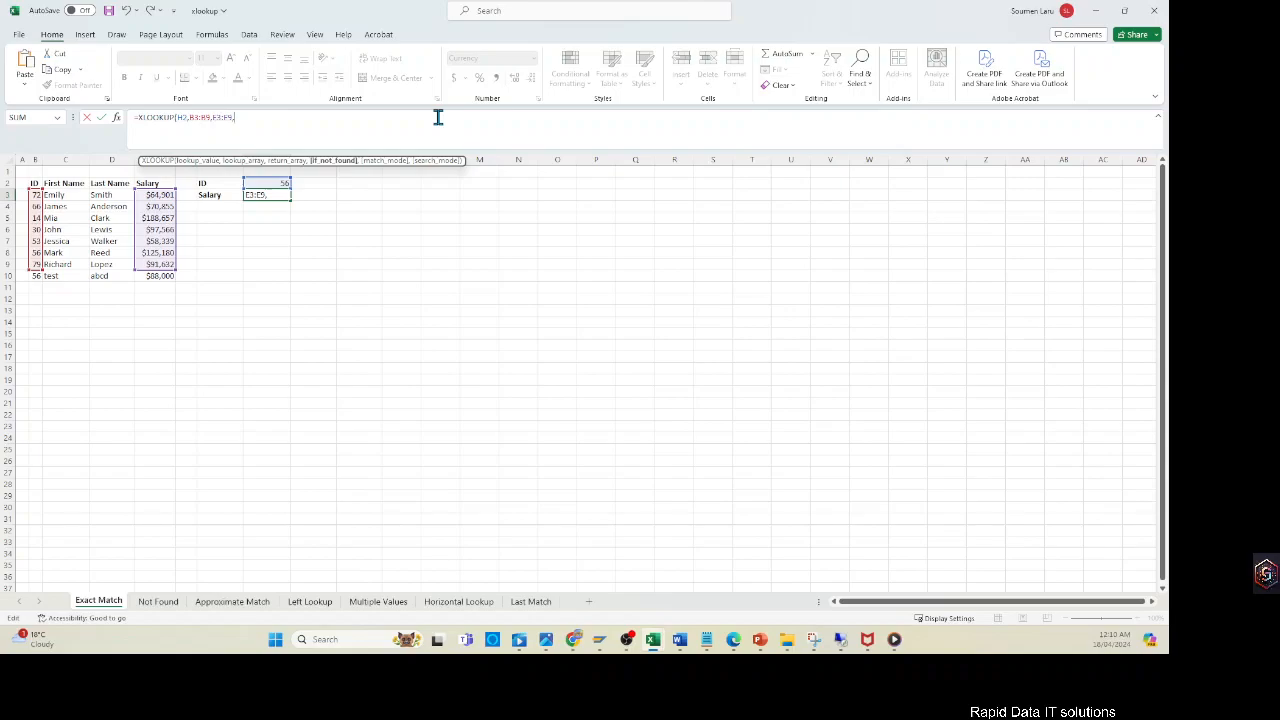
pyautogui.write(',')
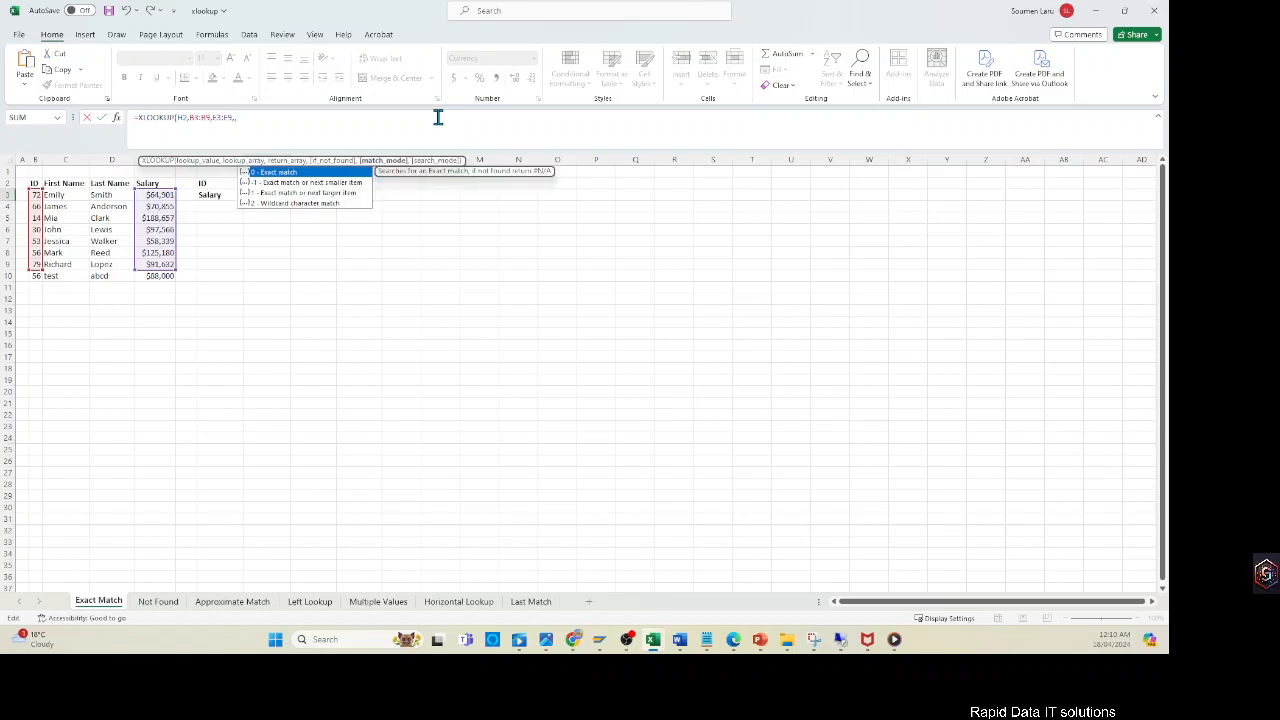
pyautogui.write(',1')
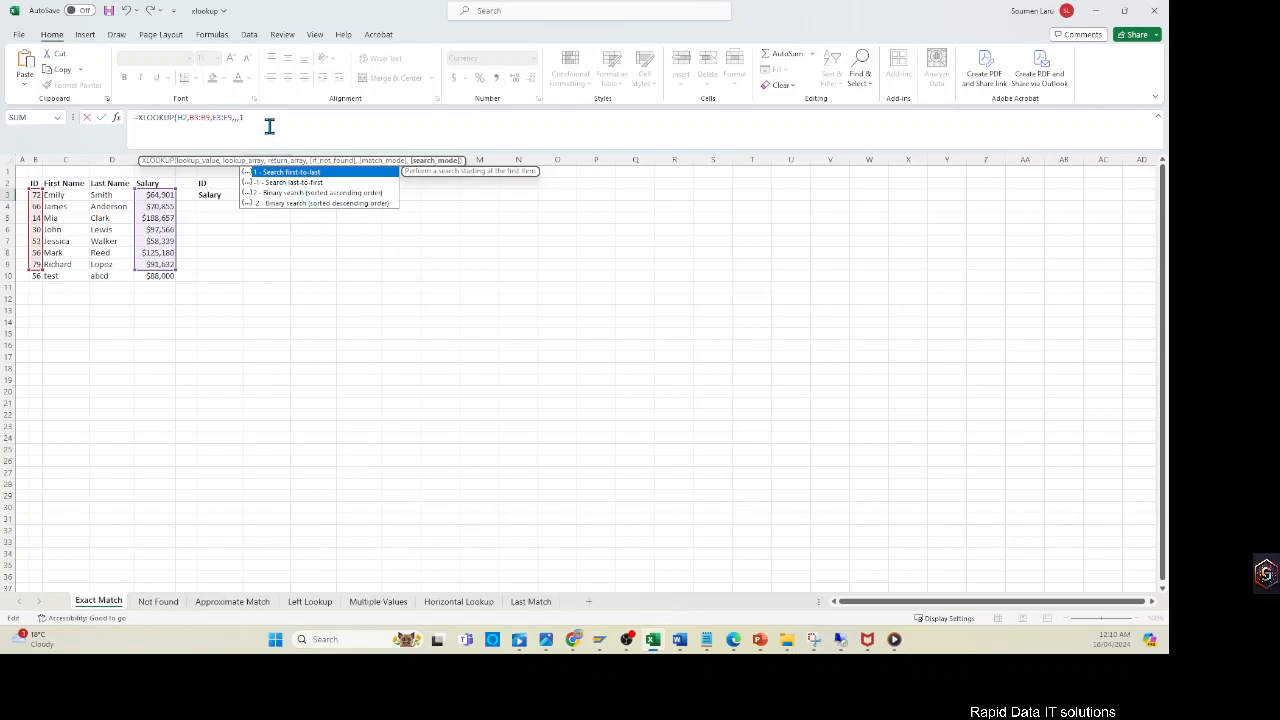
pyautogui.press('Return')
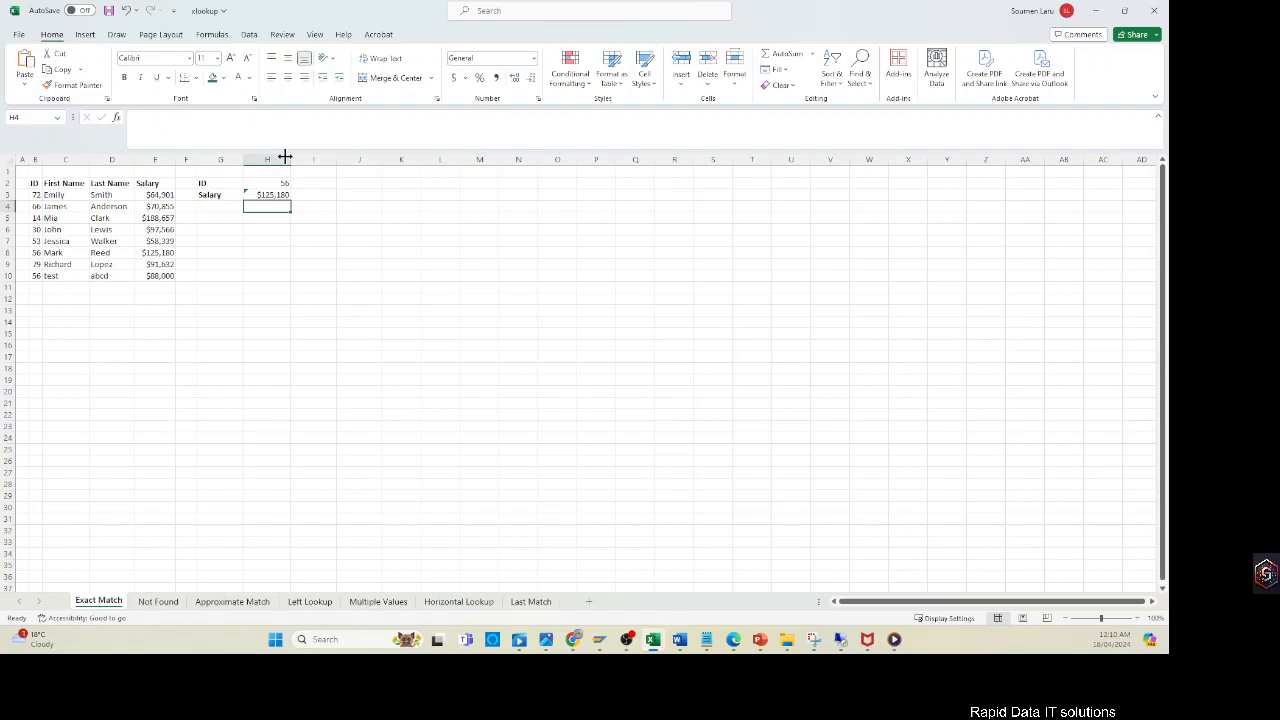
# Step: Set the search mode of the XLOOKUP in H3 to -1, search last-to-first
pyautogui.click(282, 195)
pyautogui.click(243, 118)
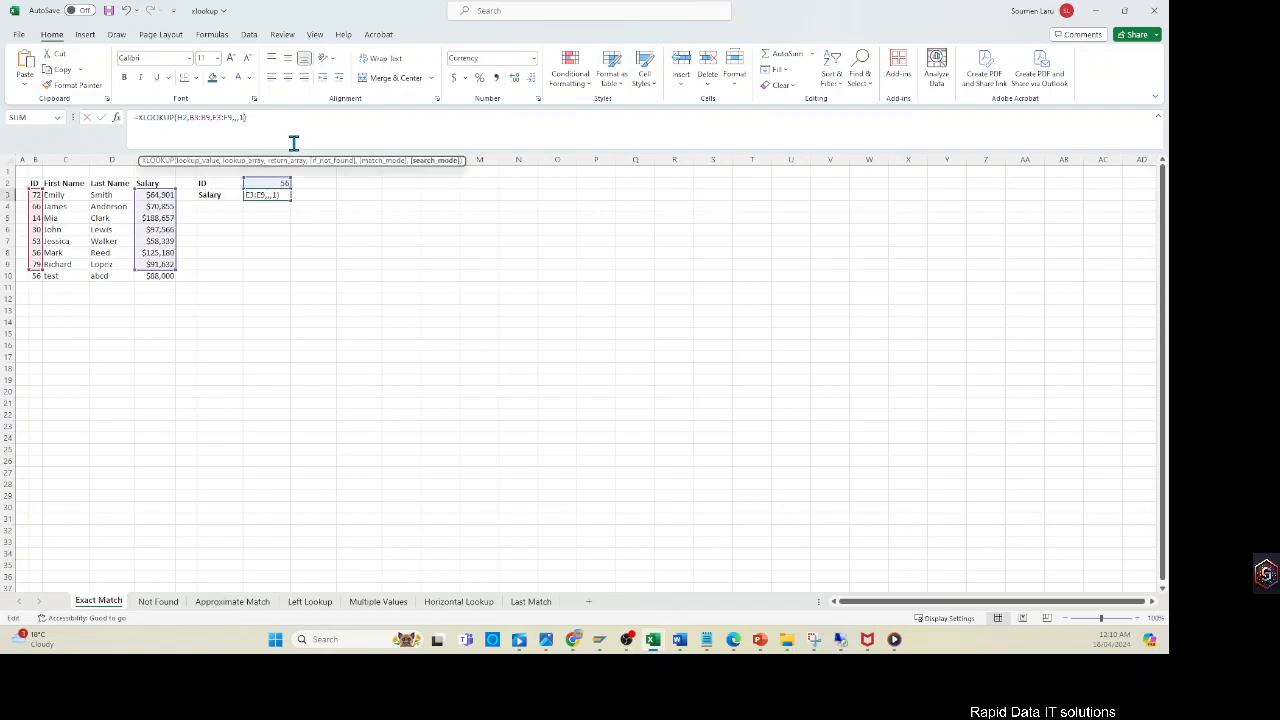
pyautogui.press('Return')
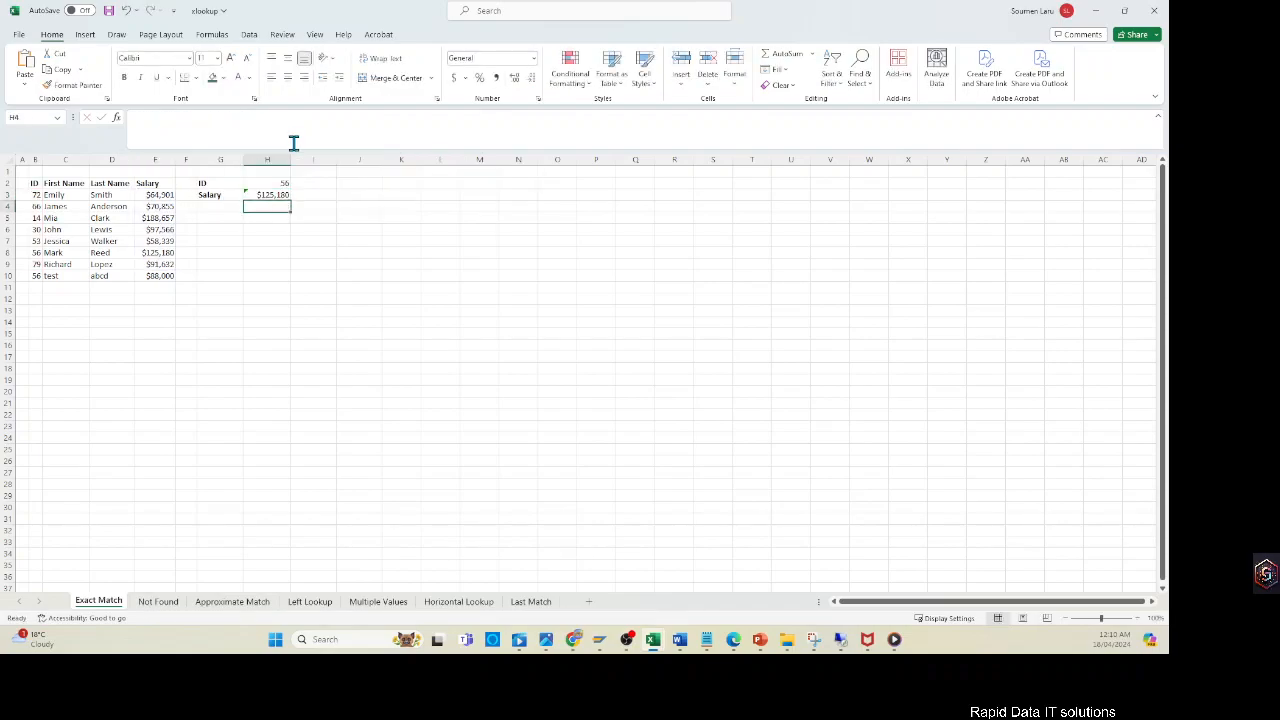
# Step: Extend the XLOOKUP in H3 to include row 10, with lookup array B3:B10 and return array E3:E10
pyautogui.click(277, 194)
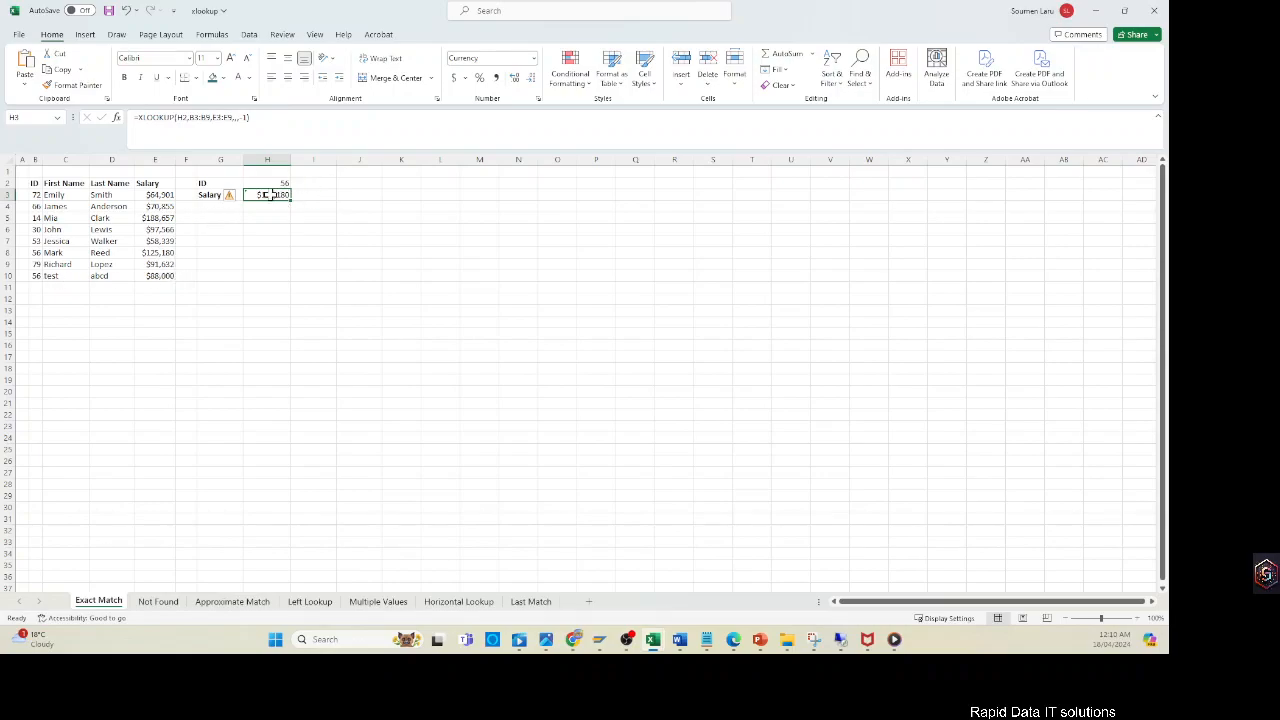
pyautogui.click(222, 129)
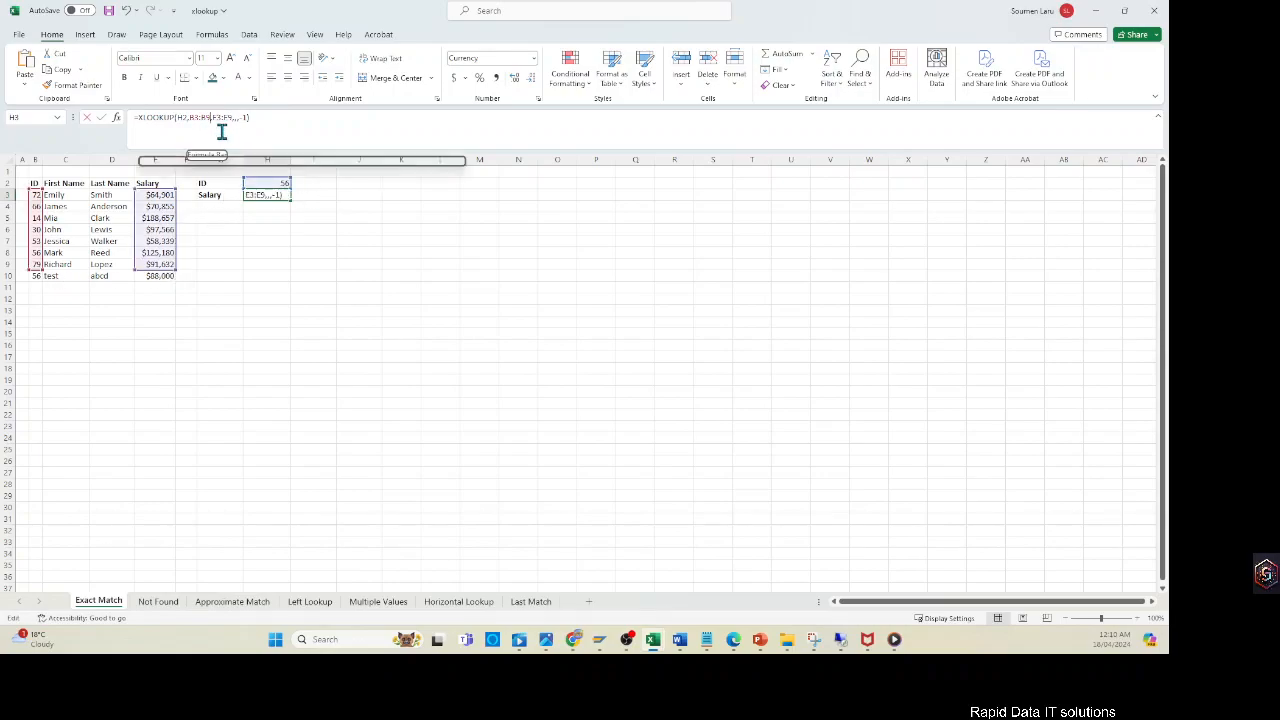
pyautogui.press('Return')
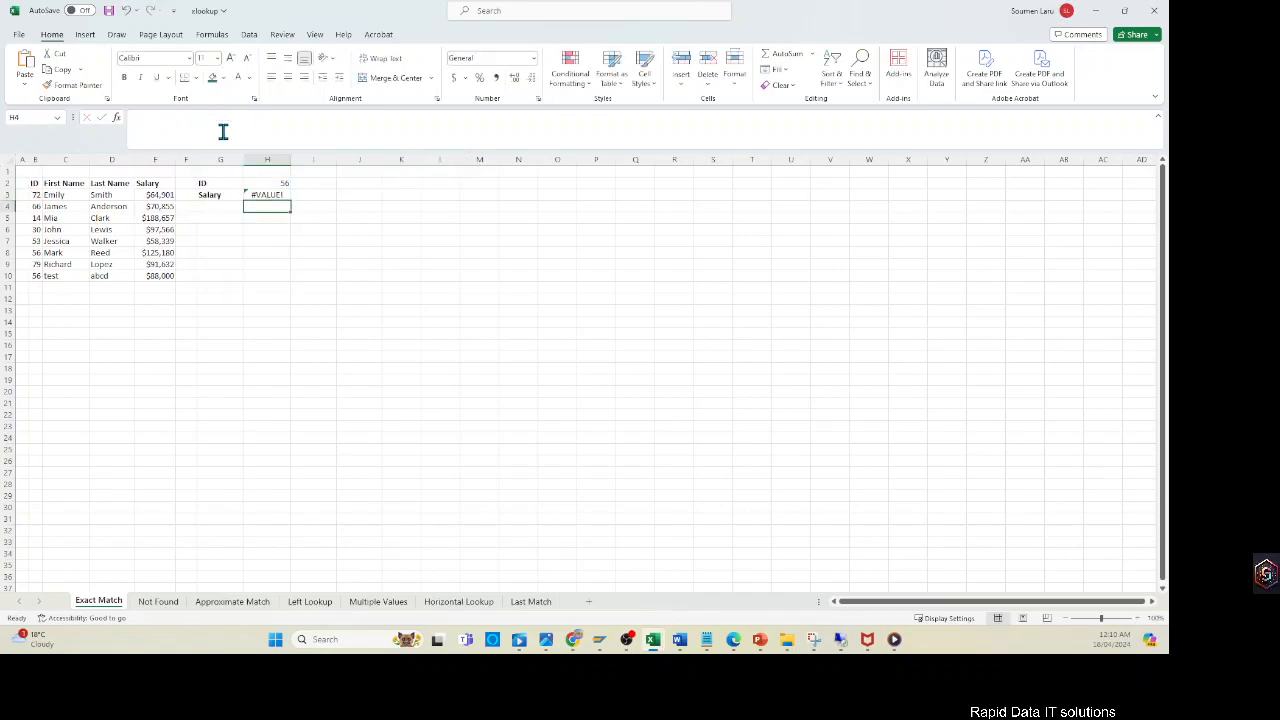
pyautogui.click(285, 193)
pyautogui.click(237, 120)
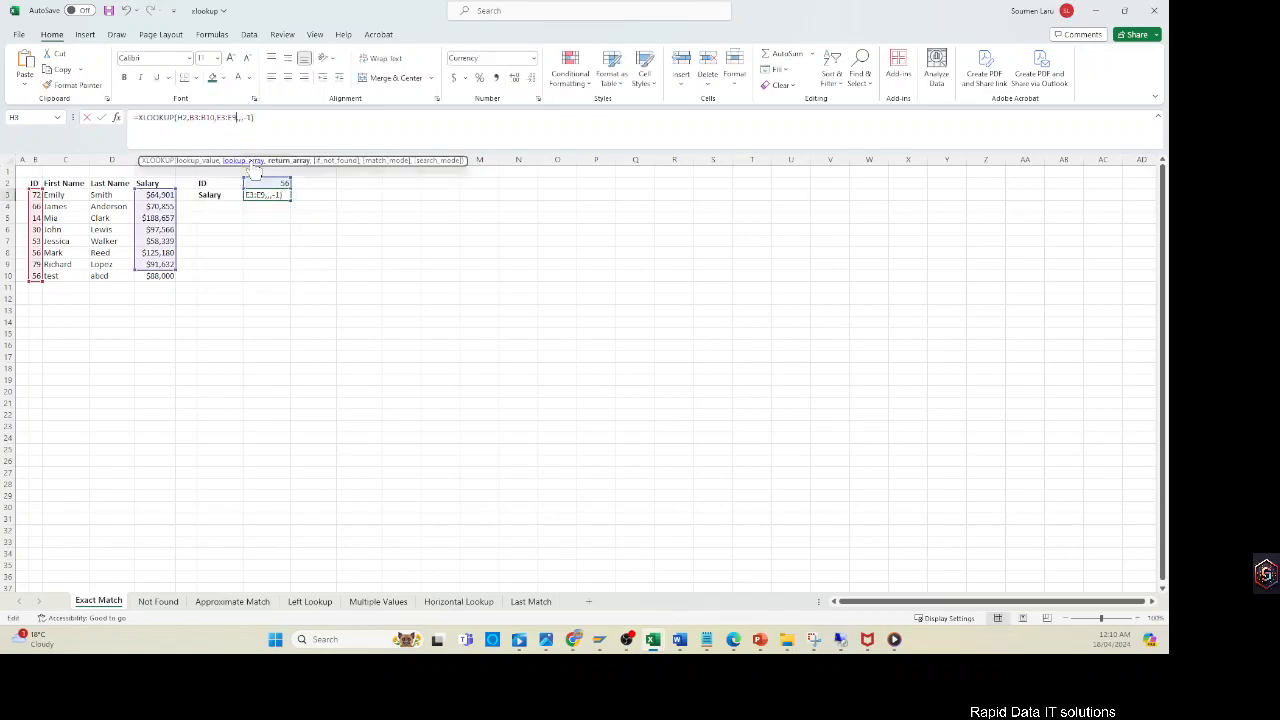
pyautogui.press('BackSpace')
pyautogui.write('10')
pyautogui.press('Return')
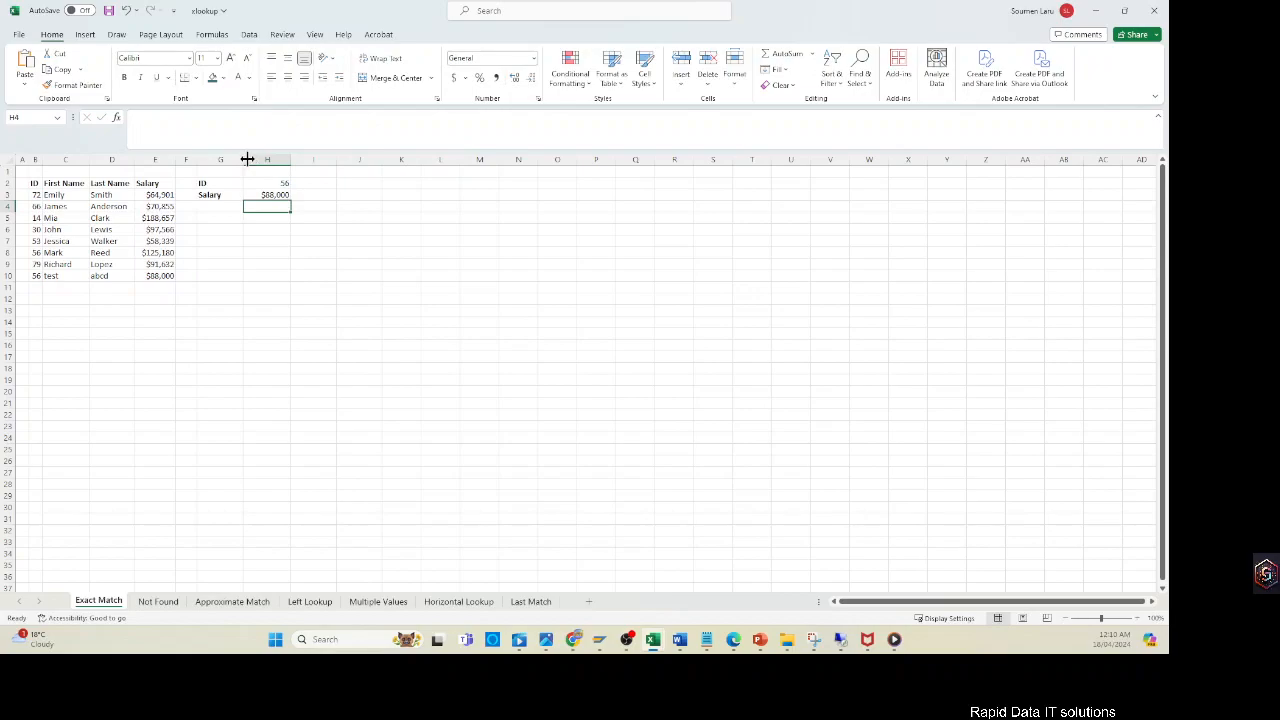
# Step: Switch the search mode in H3 to 1, search first-to-last, and compare the returned salary with E8
pyautogui.click(270, 196)
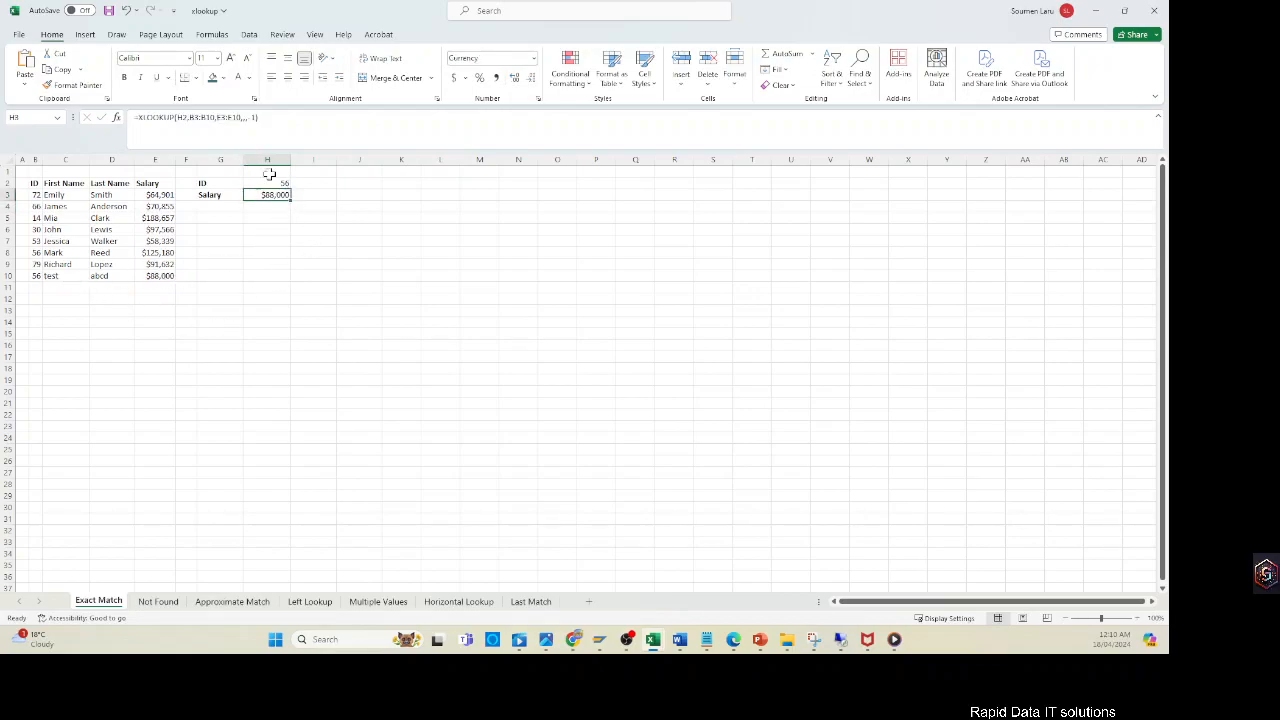
pyautogui.click(251, 118)
pyautogui.write('-')
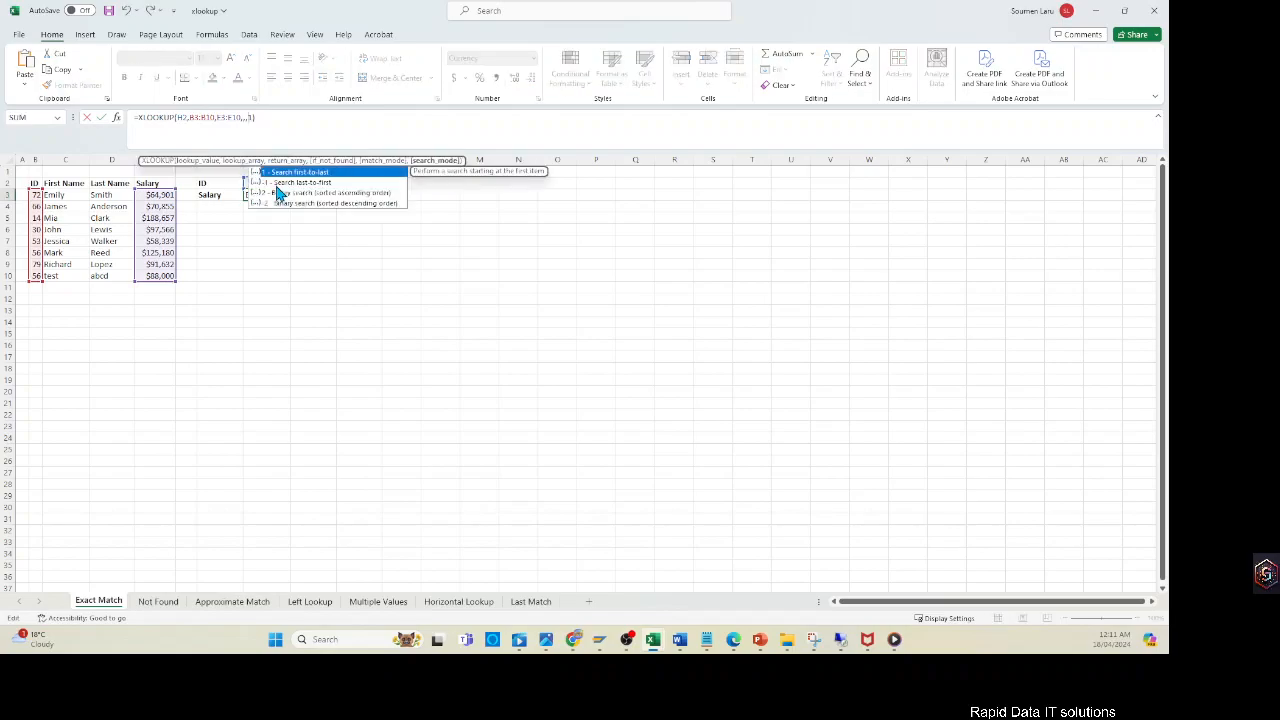
pyautogui.press('Return')
pyautogui.click(158, 252)
# Step: Set the search mode of the XLOOKUP in H3 to -1 so the duplicate ID is searched last-to-first
pyautogui.click(285, 195)
pyautogui.click(265, 117)
pyautogui.press('BackSpace')
pyautogui.press('BackSpace')
pyautogui.click(8, 253)
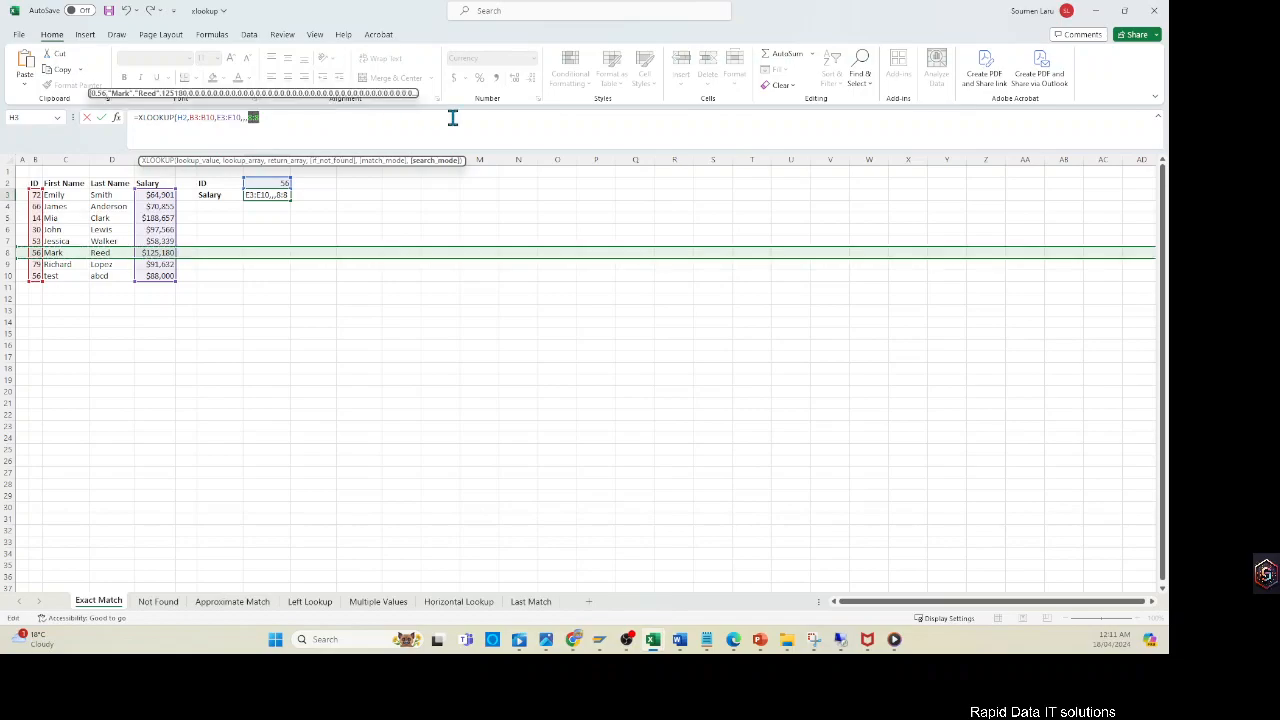
pyautogui.press('BackSpace')
pyautogui.press('BackSpace')
pyautogui.press('BackSpace')
pyautogui.write('-1')
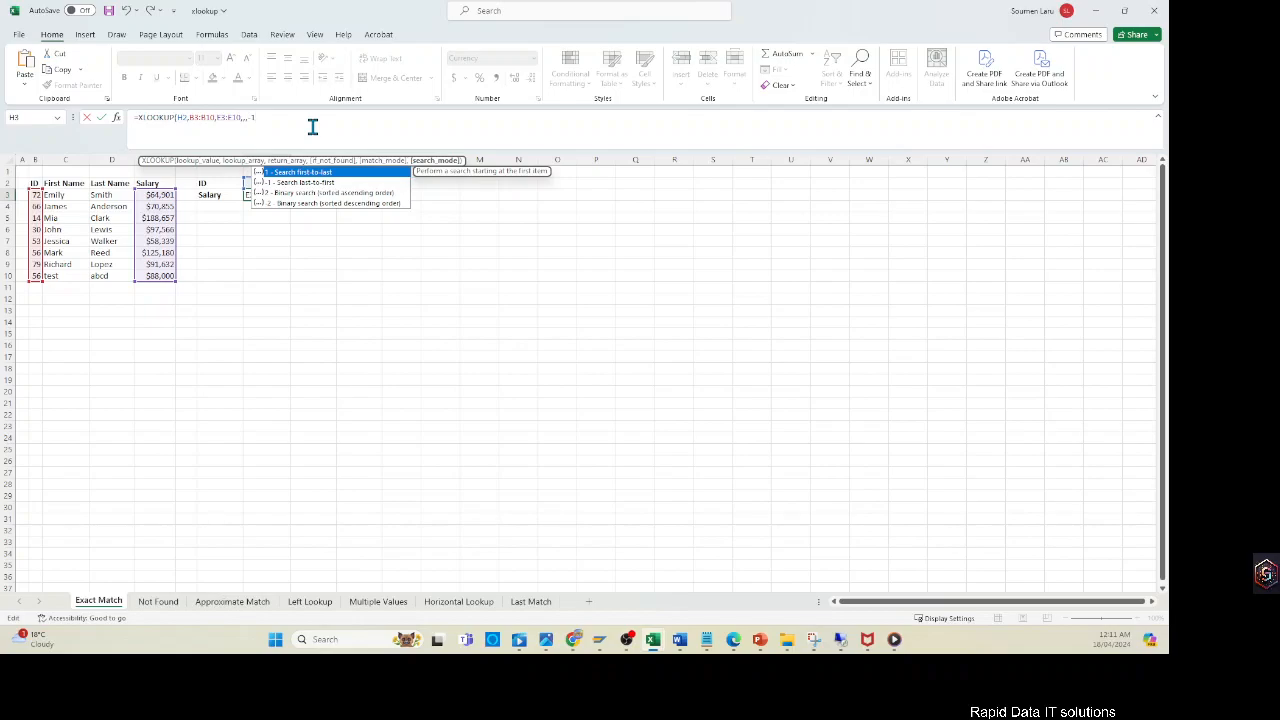
pyautogui.press('Return')
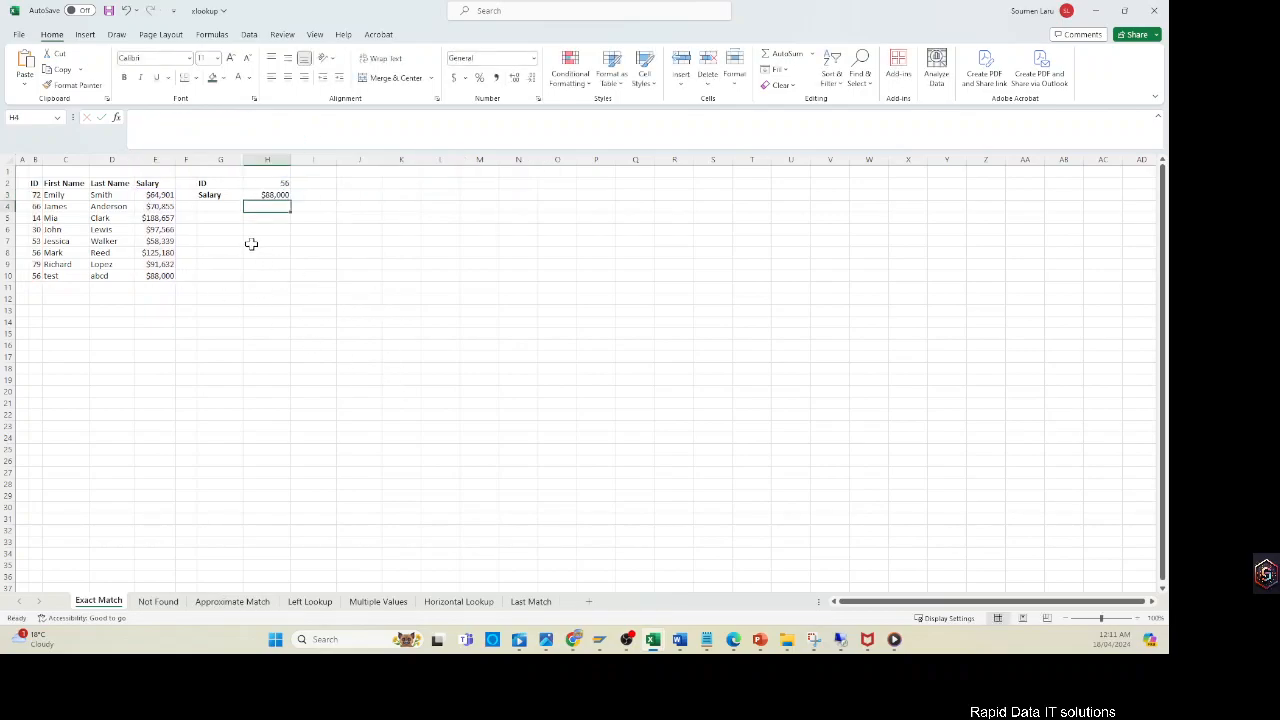
# Step: Open the Multiple Values sheet and examine the lookup ID in B3 and the XLOOKUP formula in C3
pyautogui.click(218, 239)
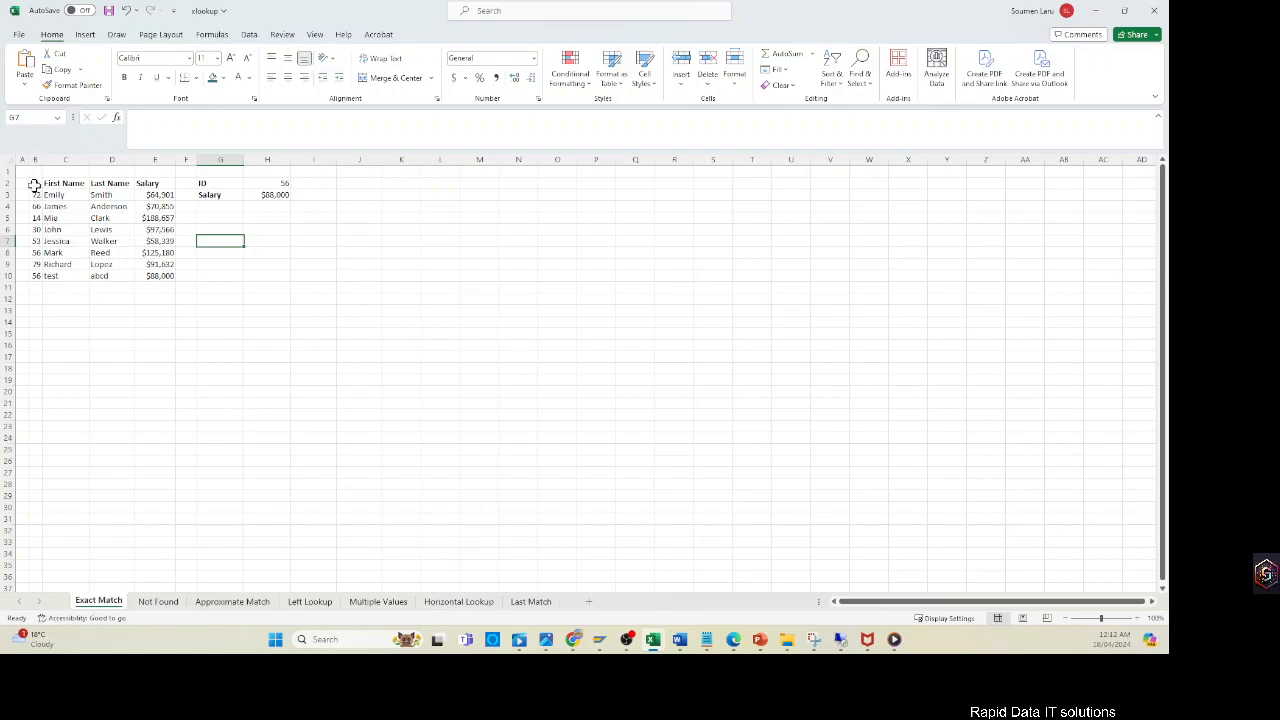
pyautogui.click(264, 185)
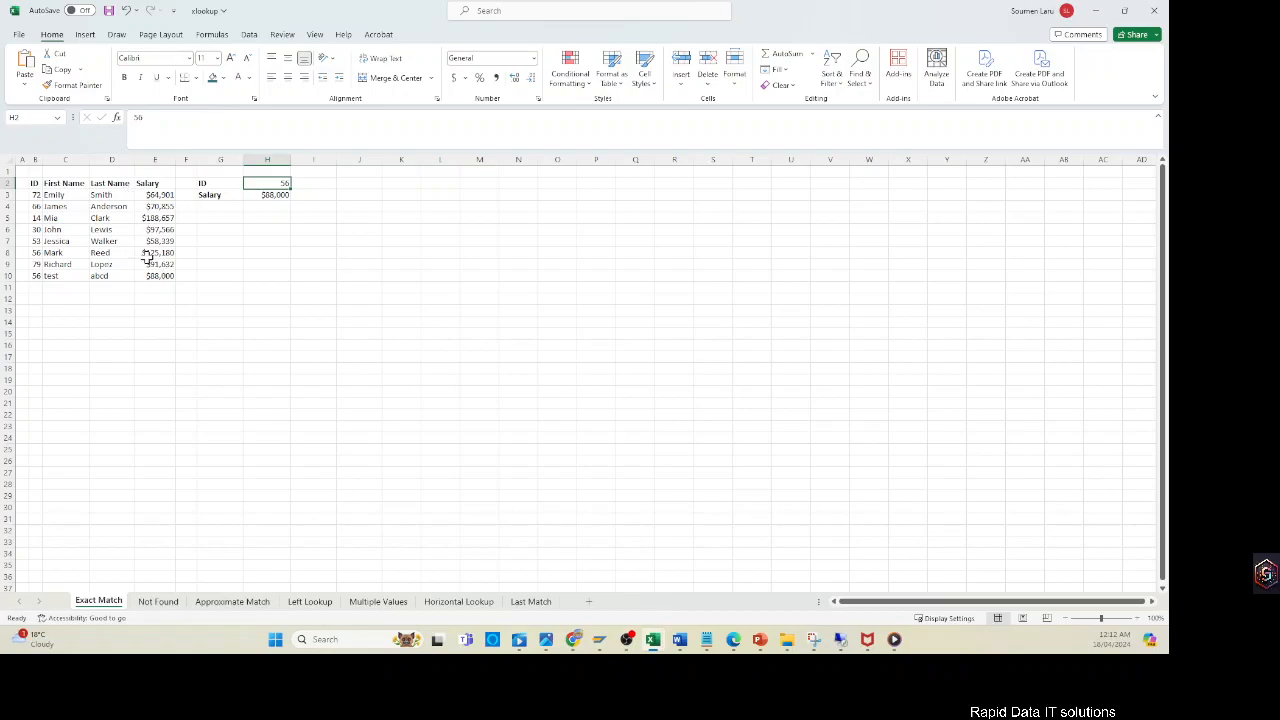
pyautogui.click(384, 604)
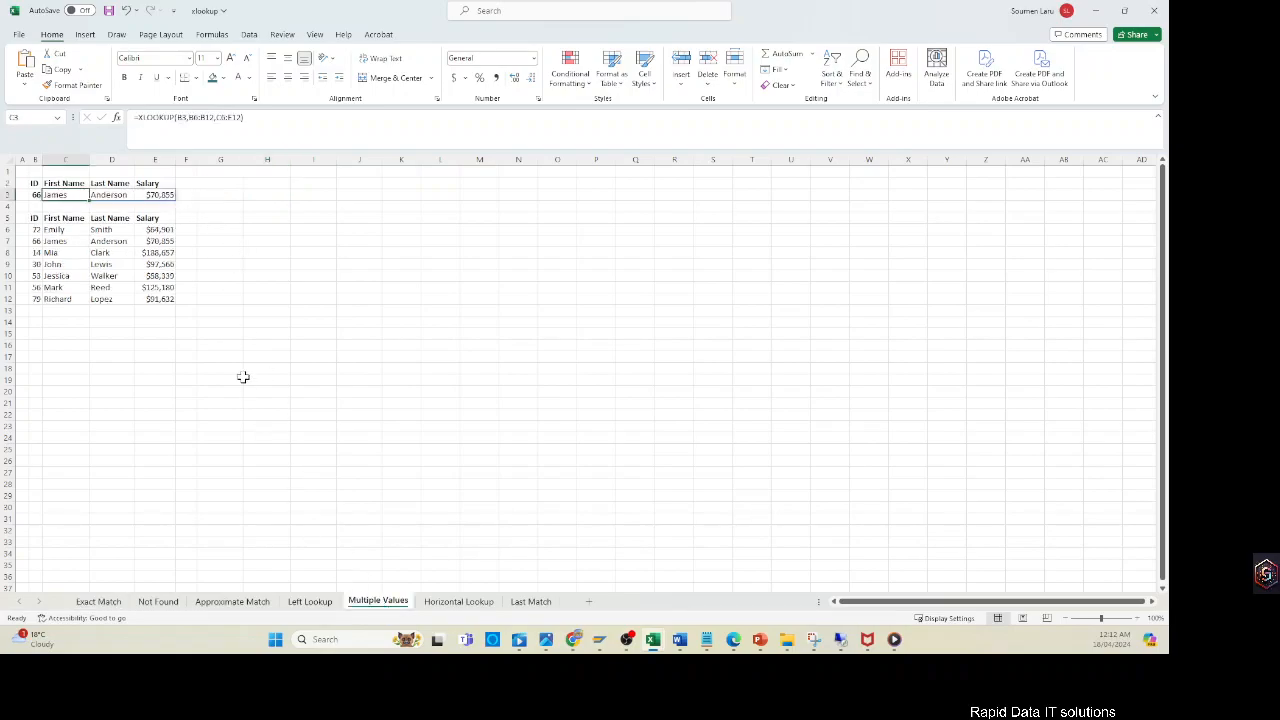
pyautogui.click(36, 195)
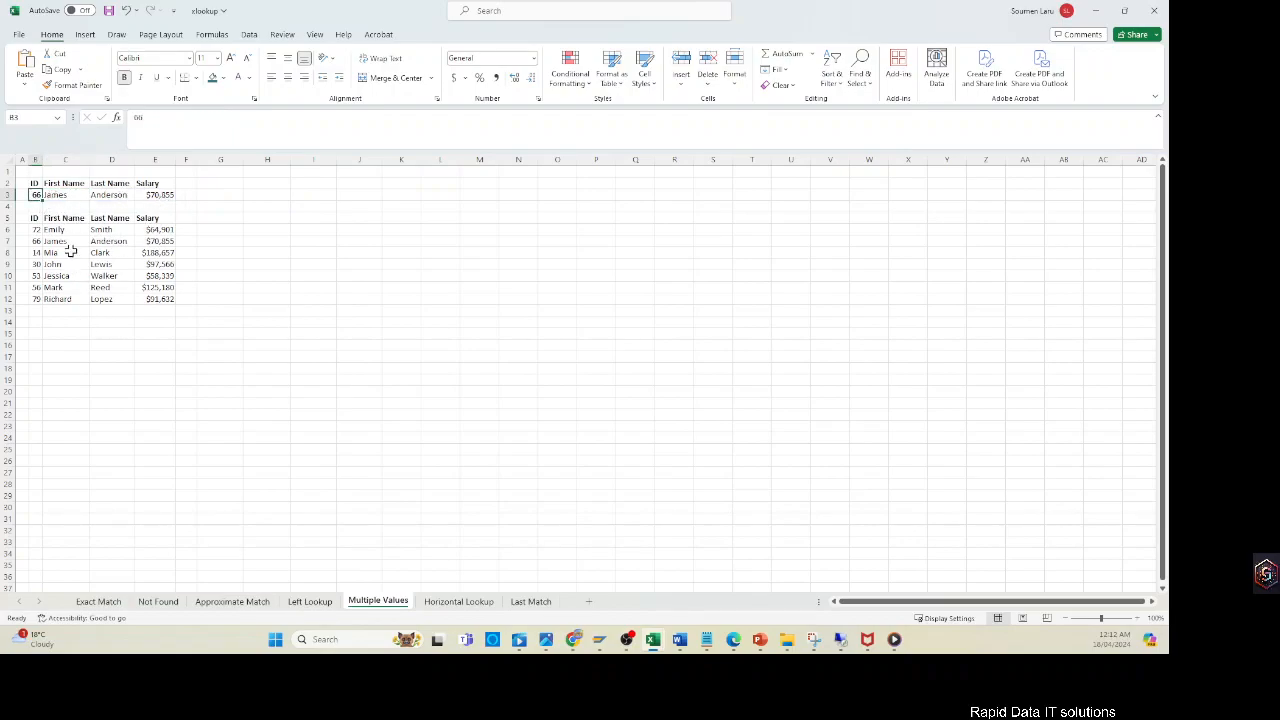
pyautogui.click(56, 195)
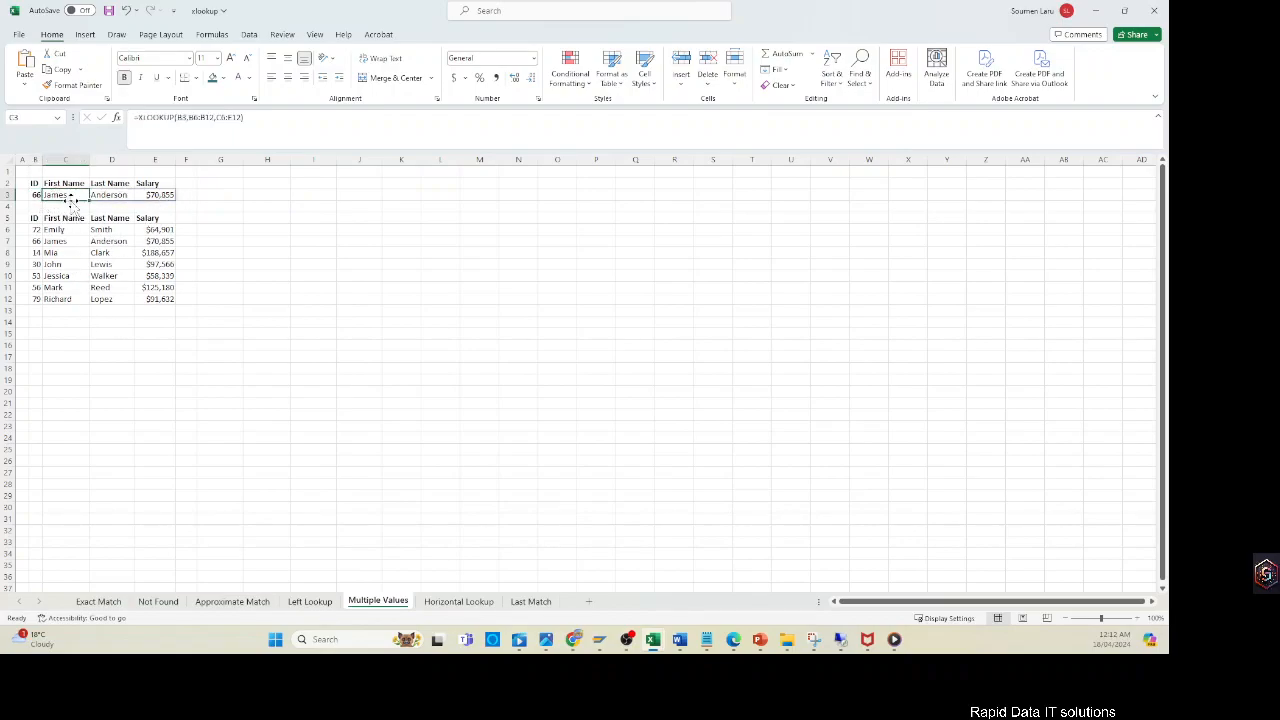
# Step: Rebuild the formula in C3 as =XLOOKUP(B3,B6:B12,C6:E12) to return first name, last name and salary together
pyautogui.moveTo(178, 118); pyautogui.dragTo(411, 117)
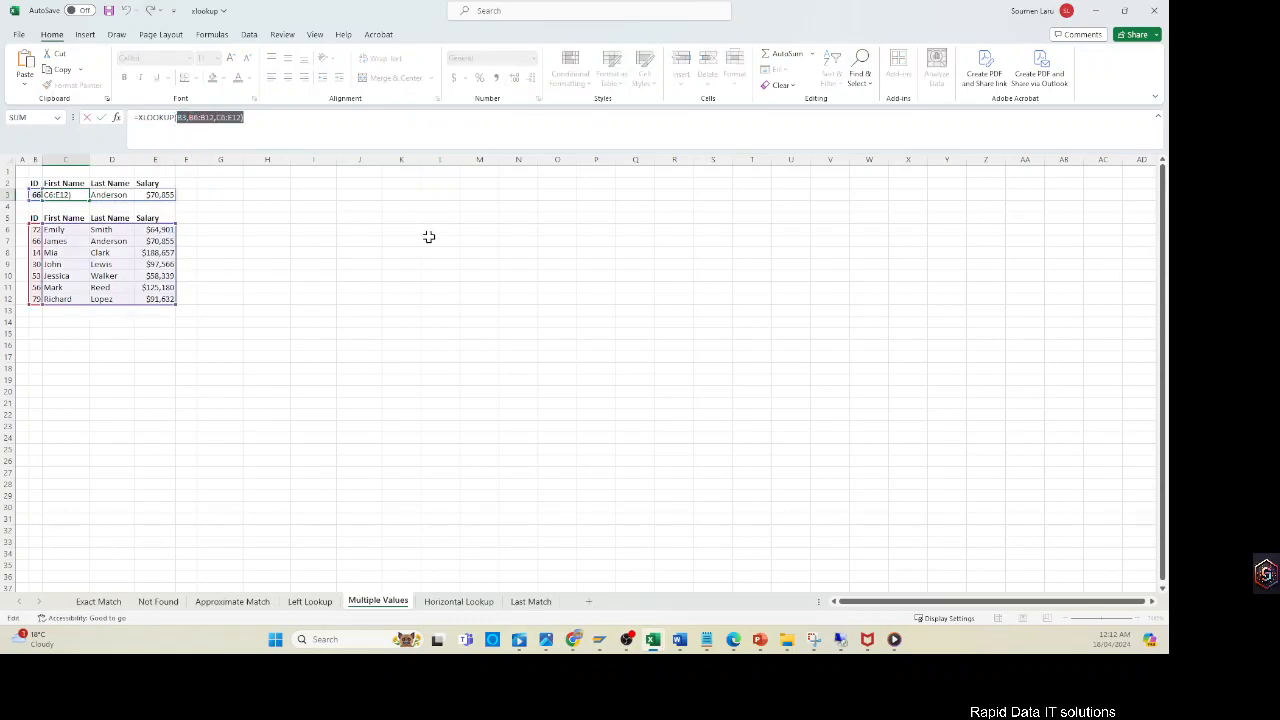
pyautogui.press('BackSpace')
pyautogui.write('b')
pyautogui.press('BackSpace')
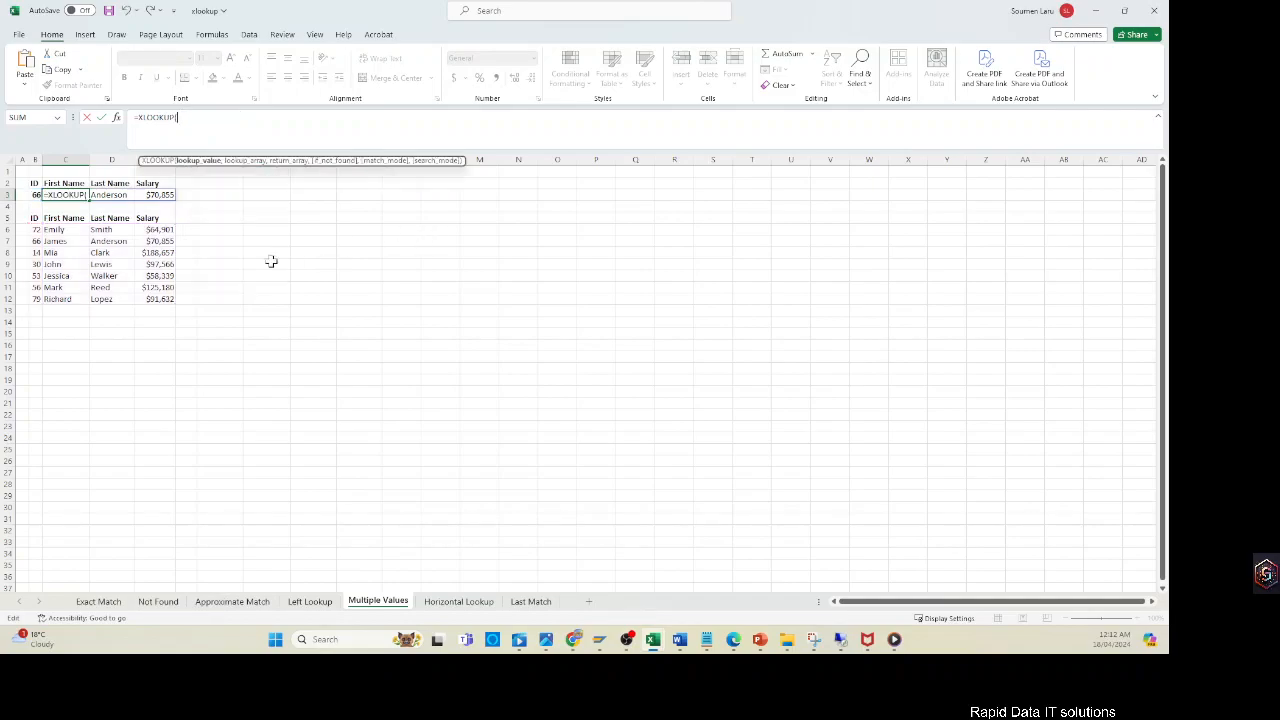
pyautogui.click(36, 195)
pyautogui.write(',')
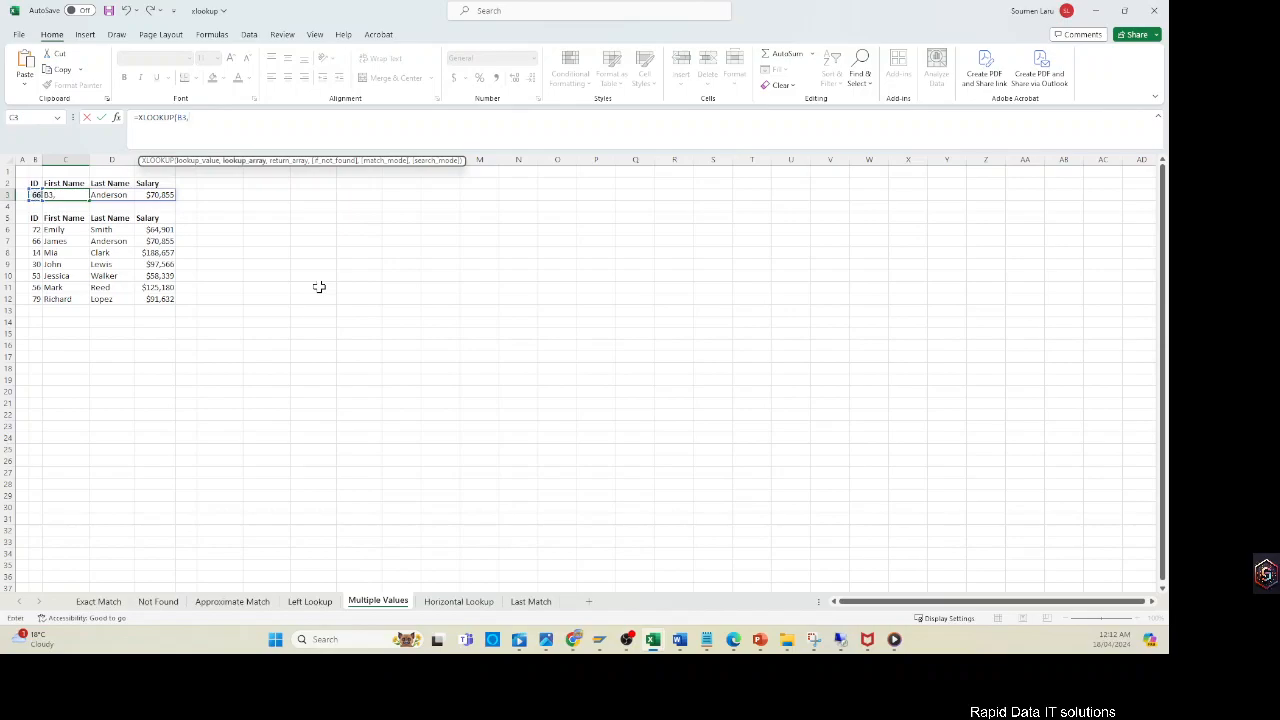
pyautogui.moveTo(38, 229); pyautogui.dragTo(36, 299)
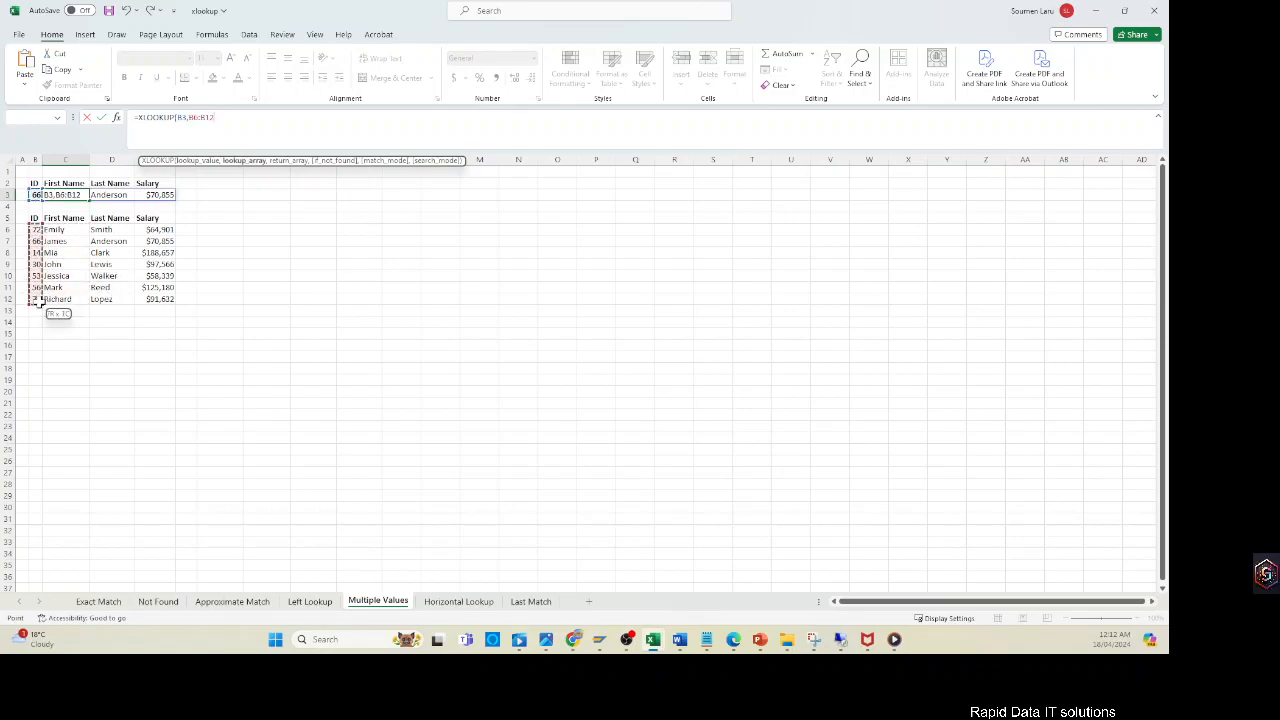
pyautogui.write(',')
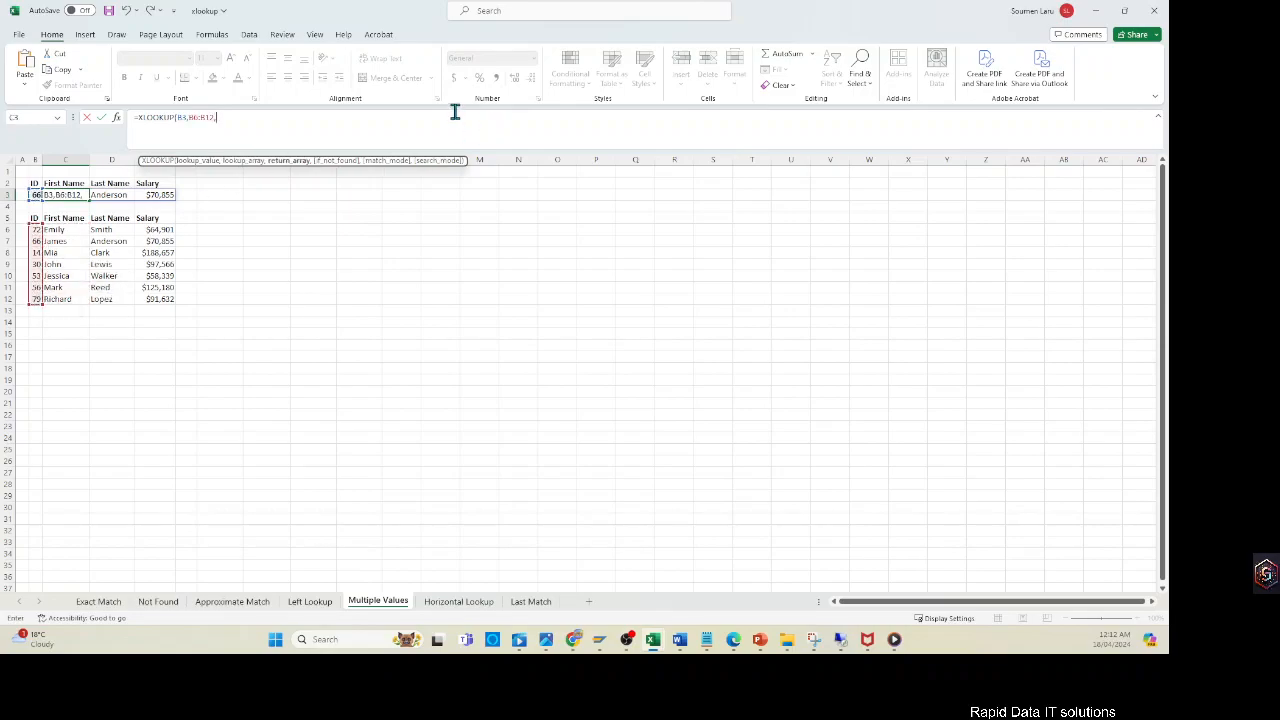
pyautogui.moveTo(77, 229); pyautogui.dragTo(172, 300)
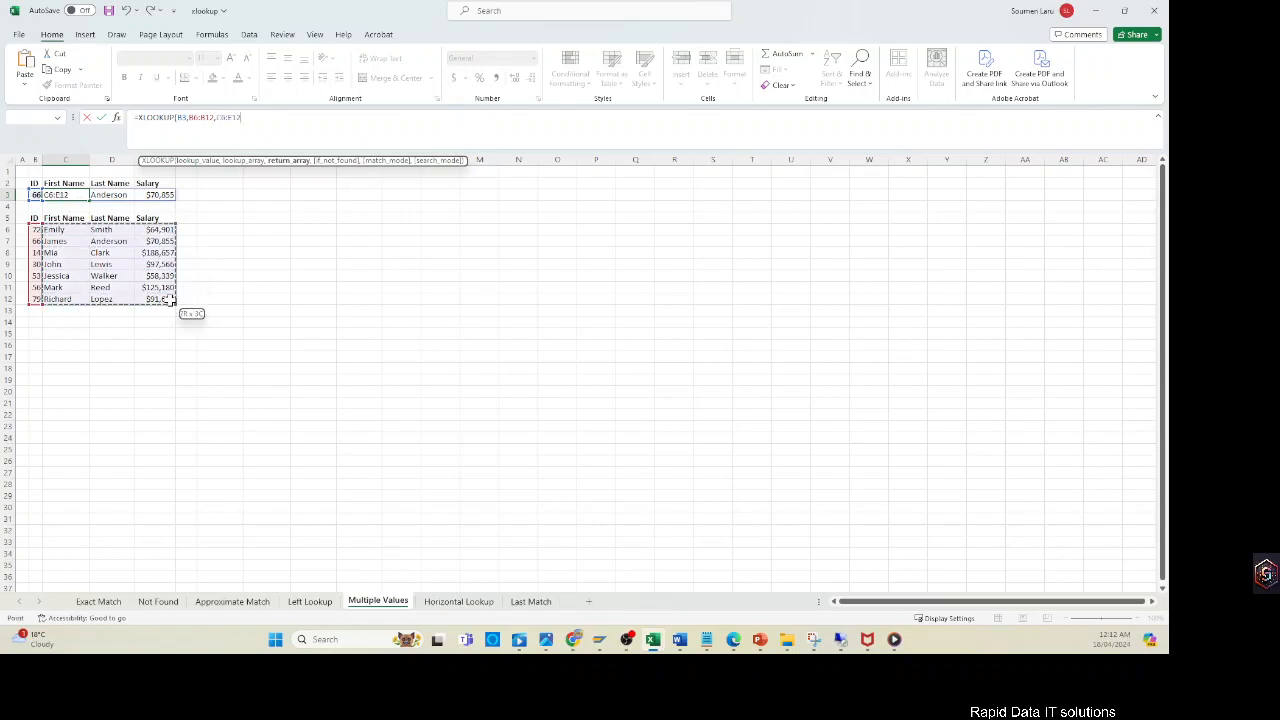
pyautogui.write(')')
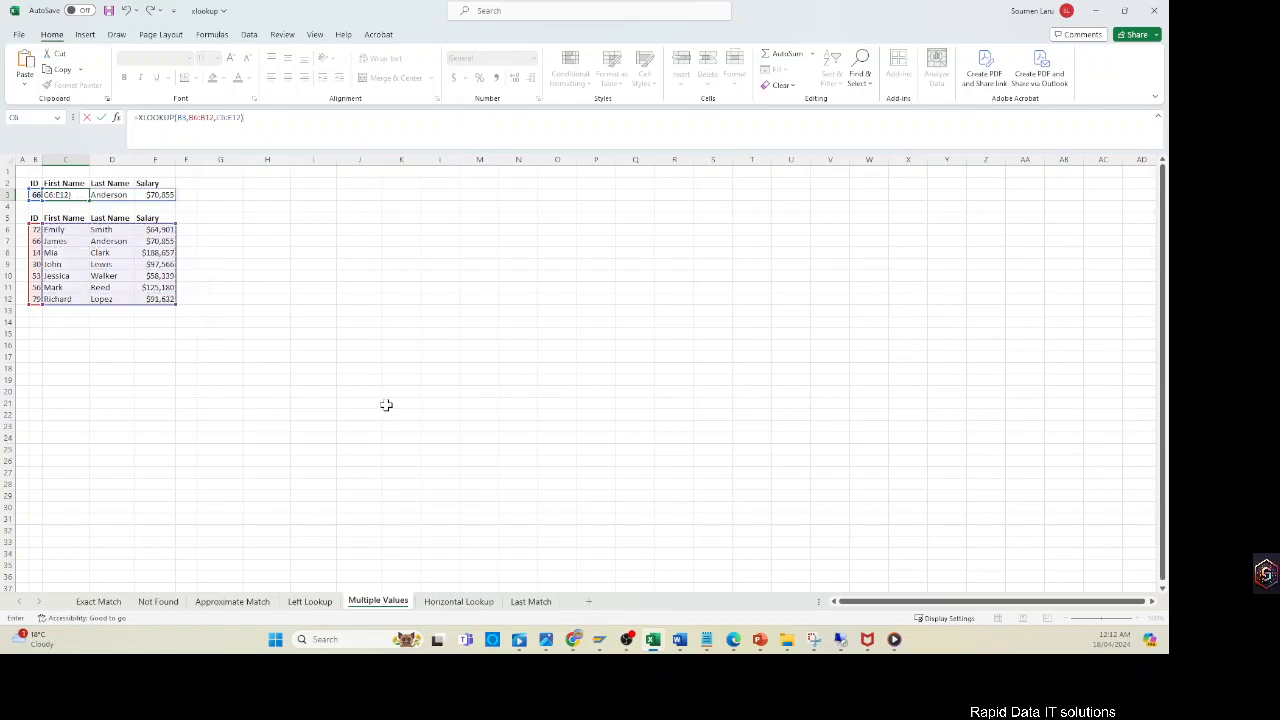
pyautogui.press('Return')
# Step: Narrow the return array of the XLOOKUP in C3 to C6:D12 and check the salary cell E3
pyautogui.click(77, 194)
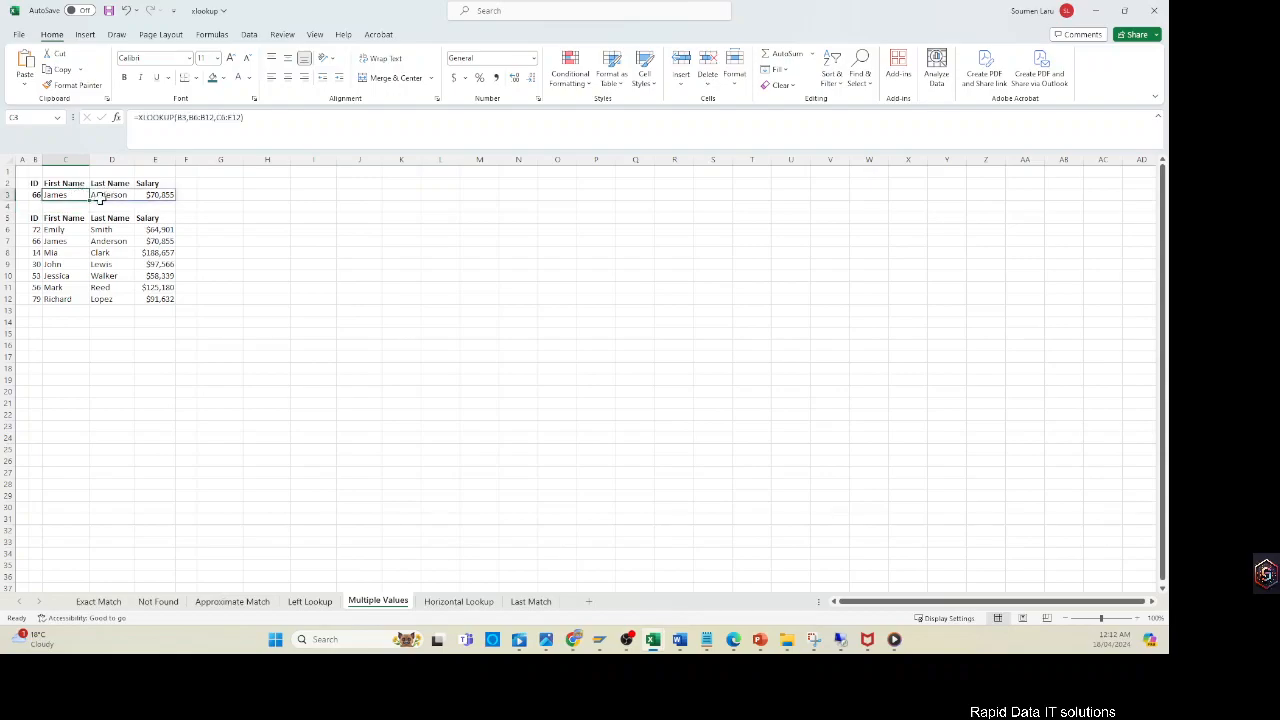
pyautogui.click(232, 117)
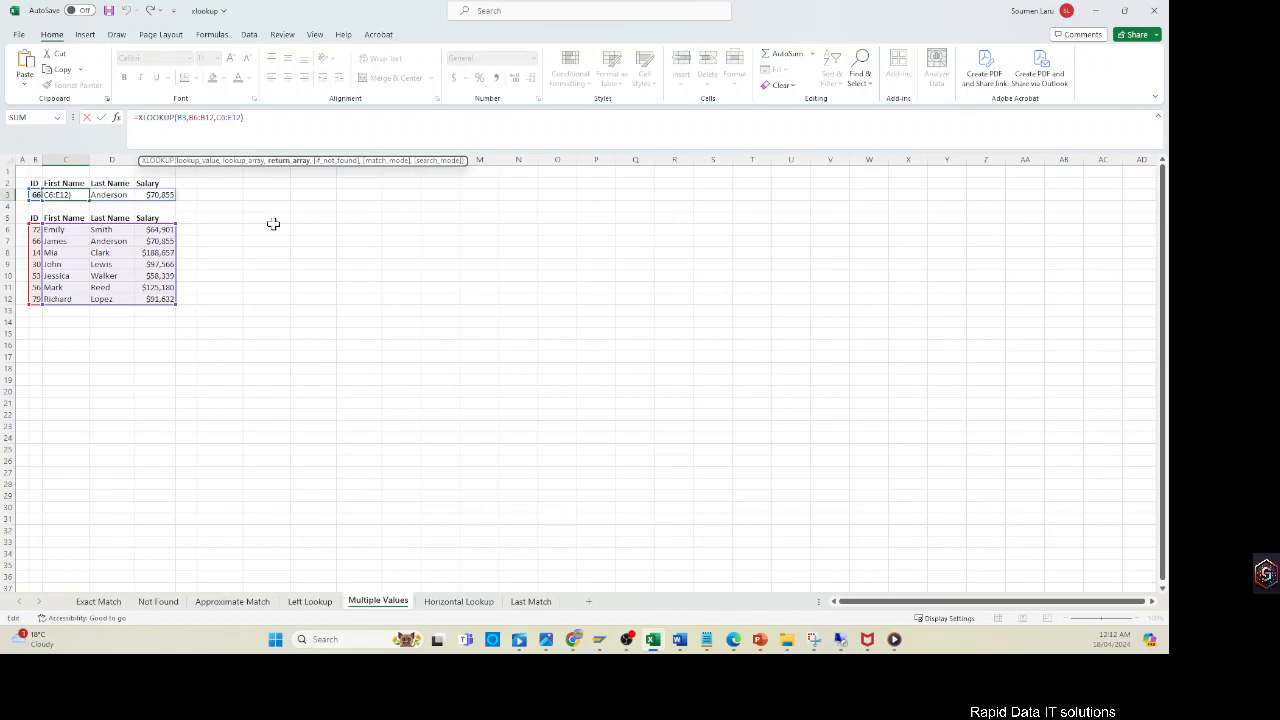
pyautogui.press('BackSpace')
pyautogui.write('d')
pyautogui.press('Return')
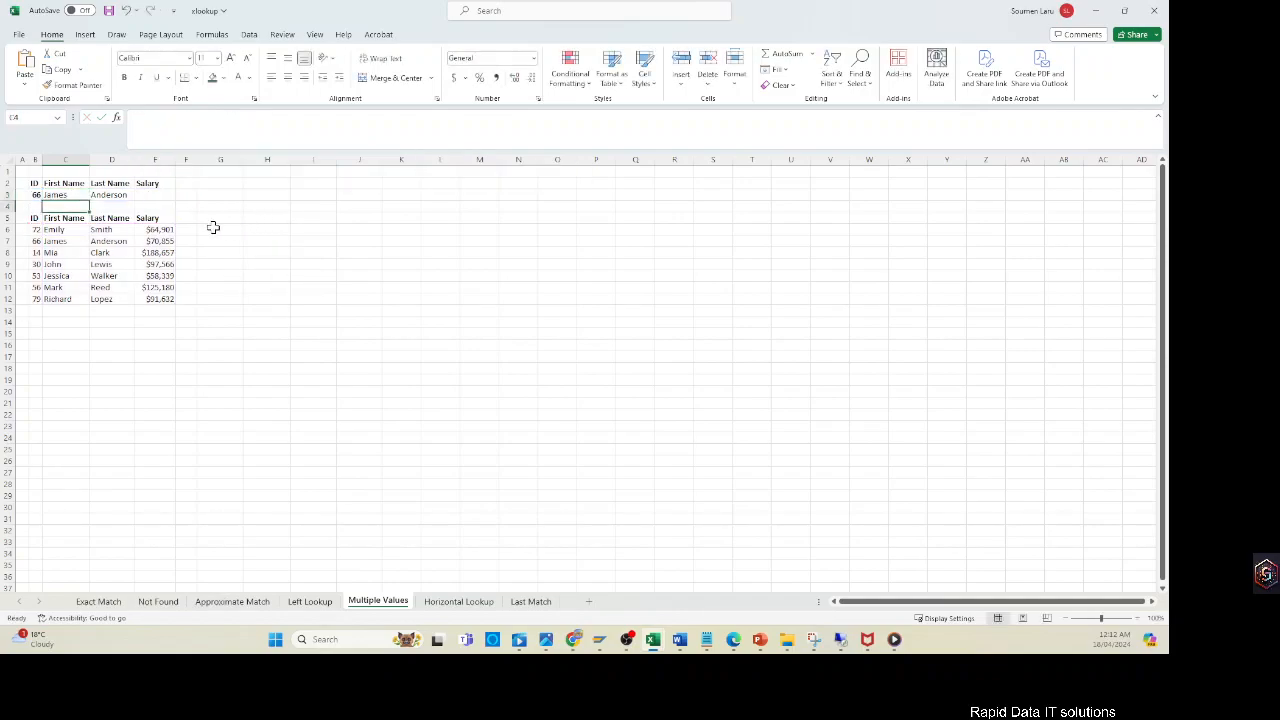
pyautogui.click(155, 194)
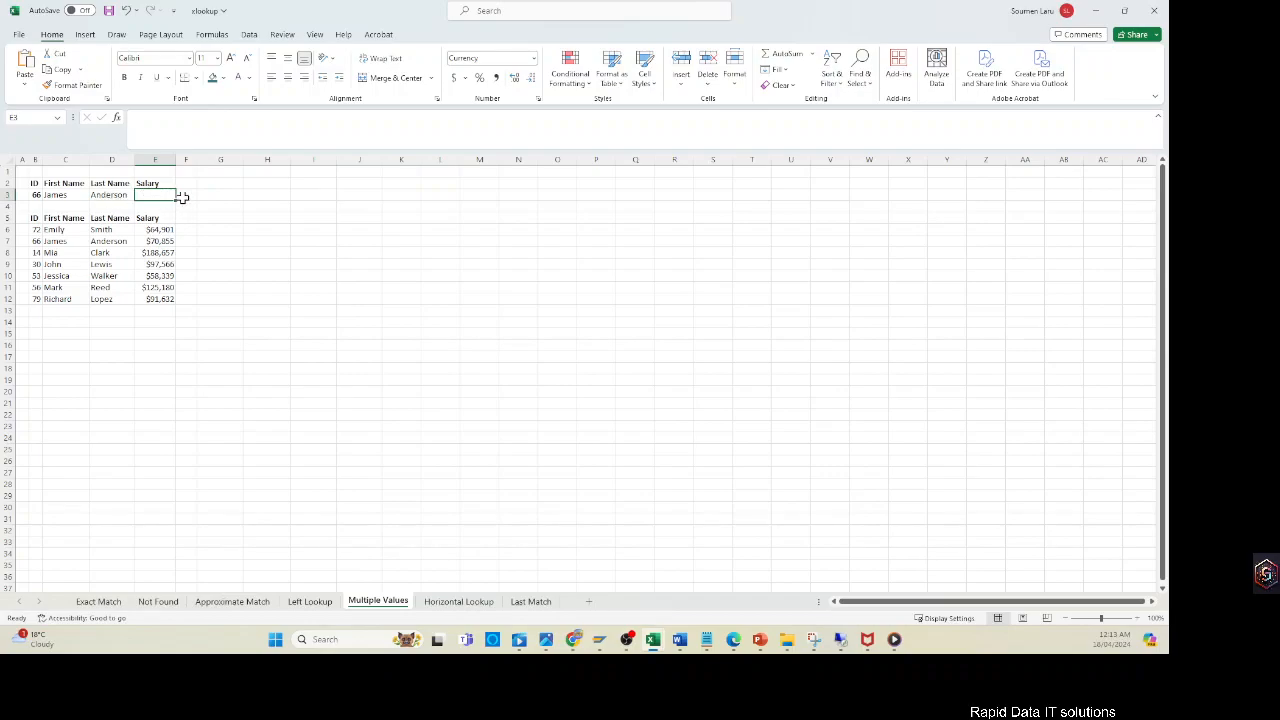
# Step: Set the return array of the XLOOKUP in C3 to C6:E12 to include the salary, and review the formula
pyautogui.click(35, 194)
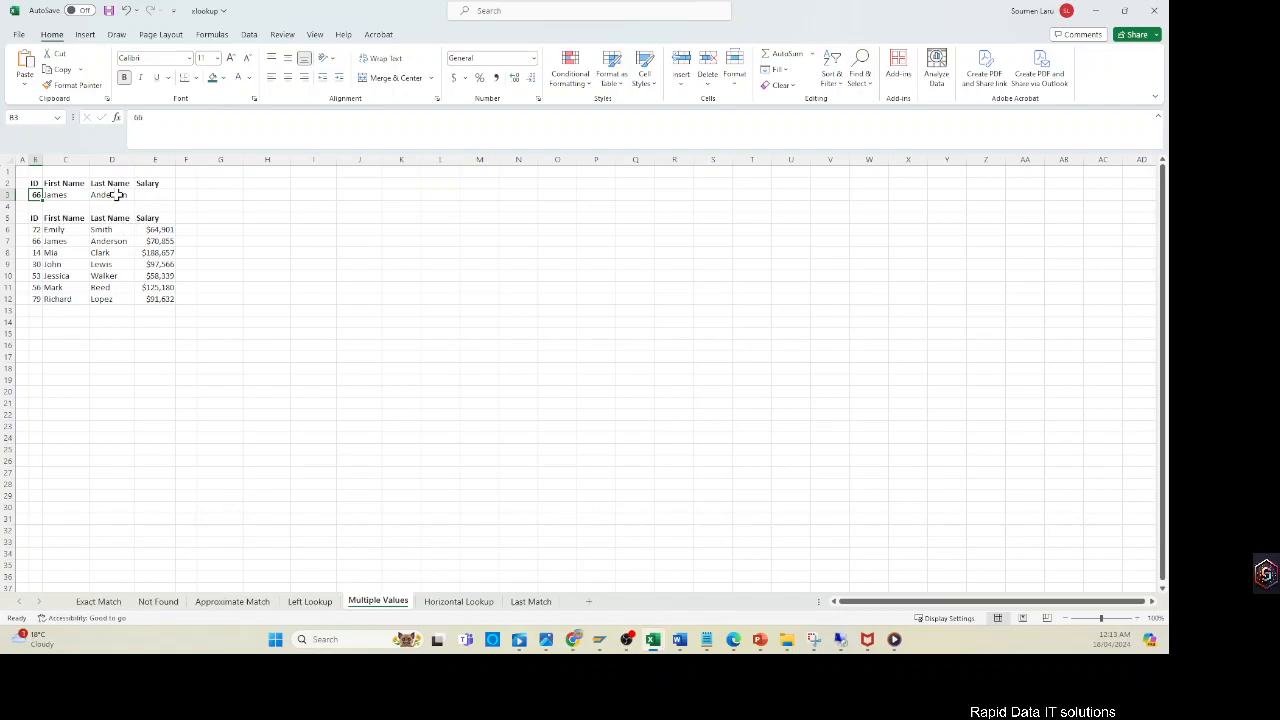
pyautogui.click(64, 195)
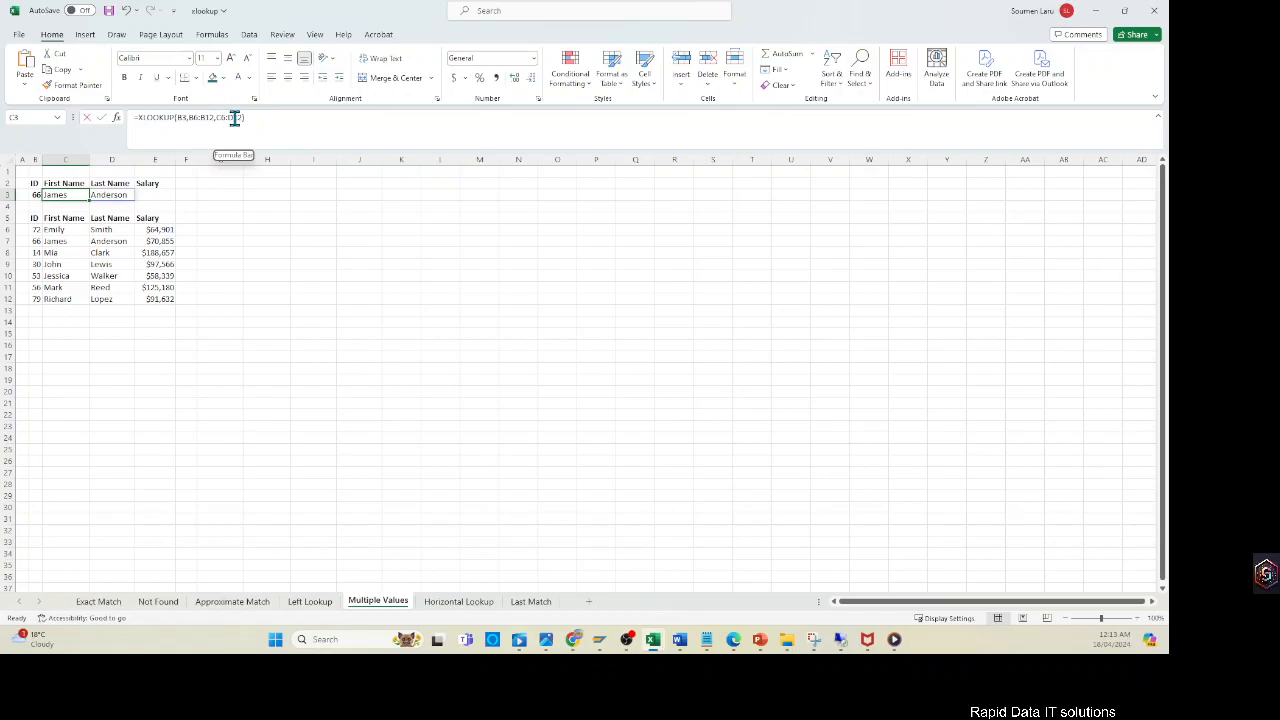
pyautogui.click(234, 118)
pyautogui.press('BackSpace')
pyautogui.write('E')
pyautogui.press('Return')
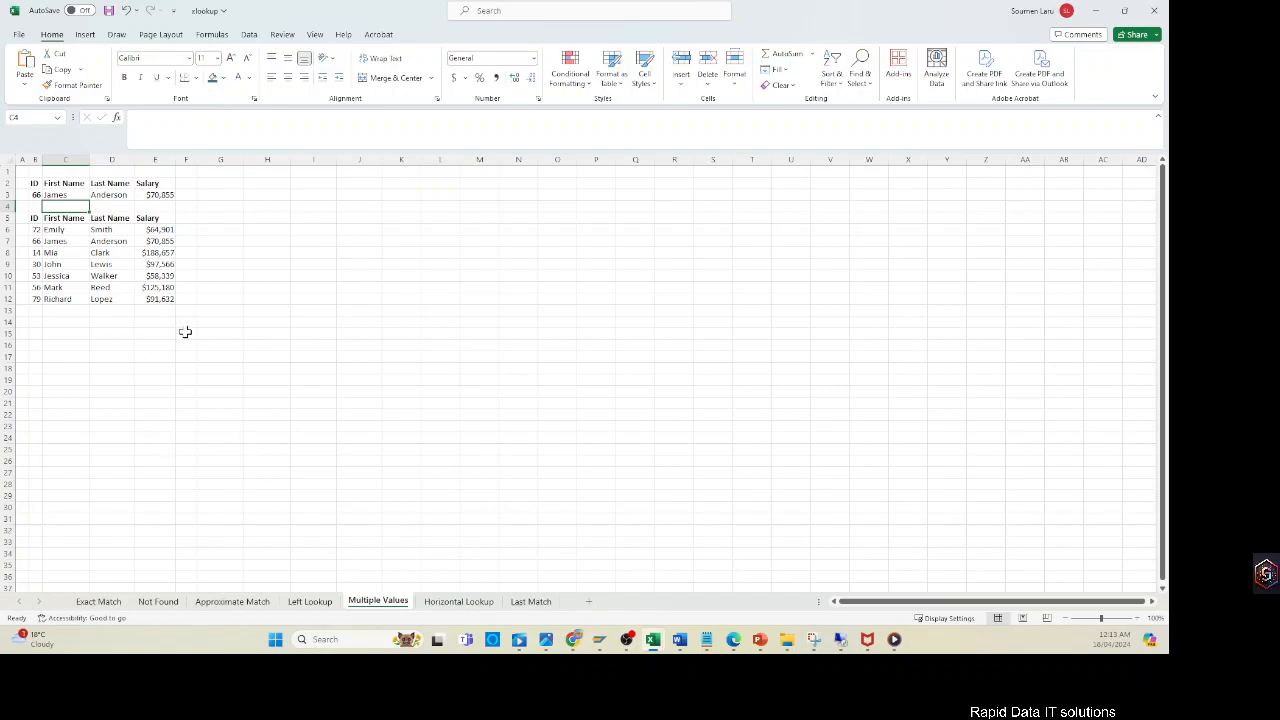
pyautogui.click(65, 194)
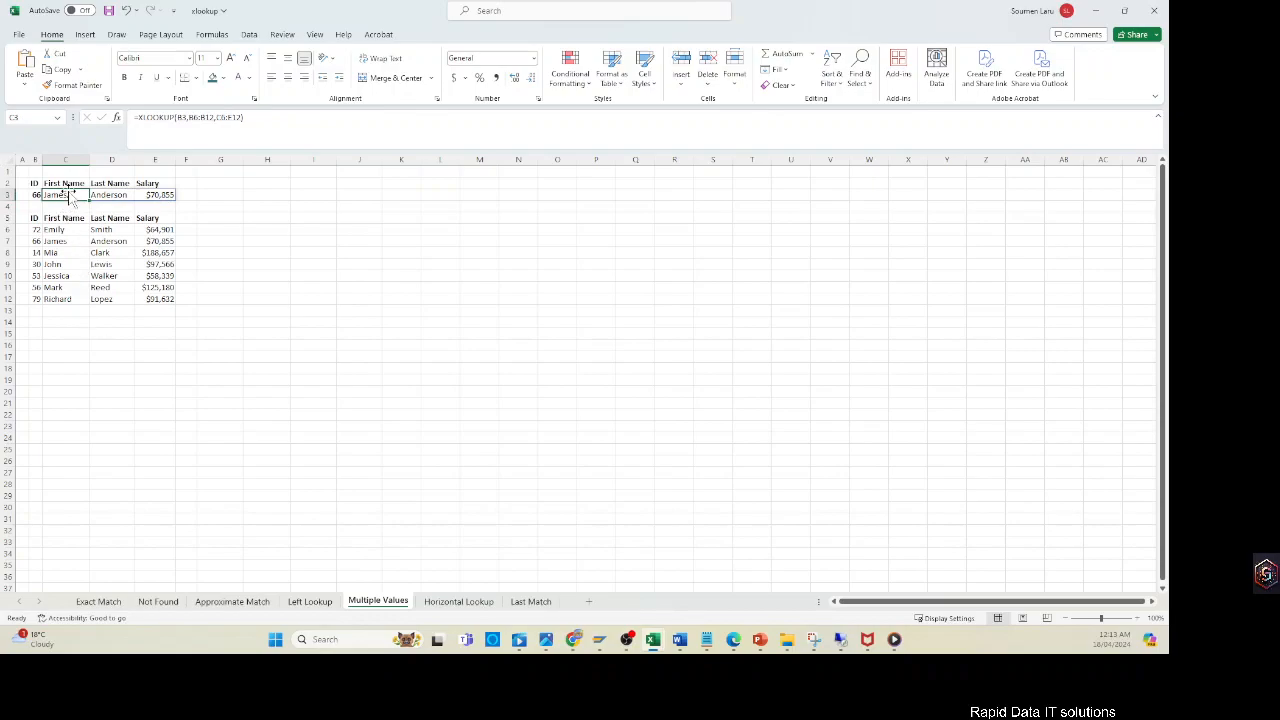